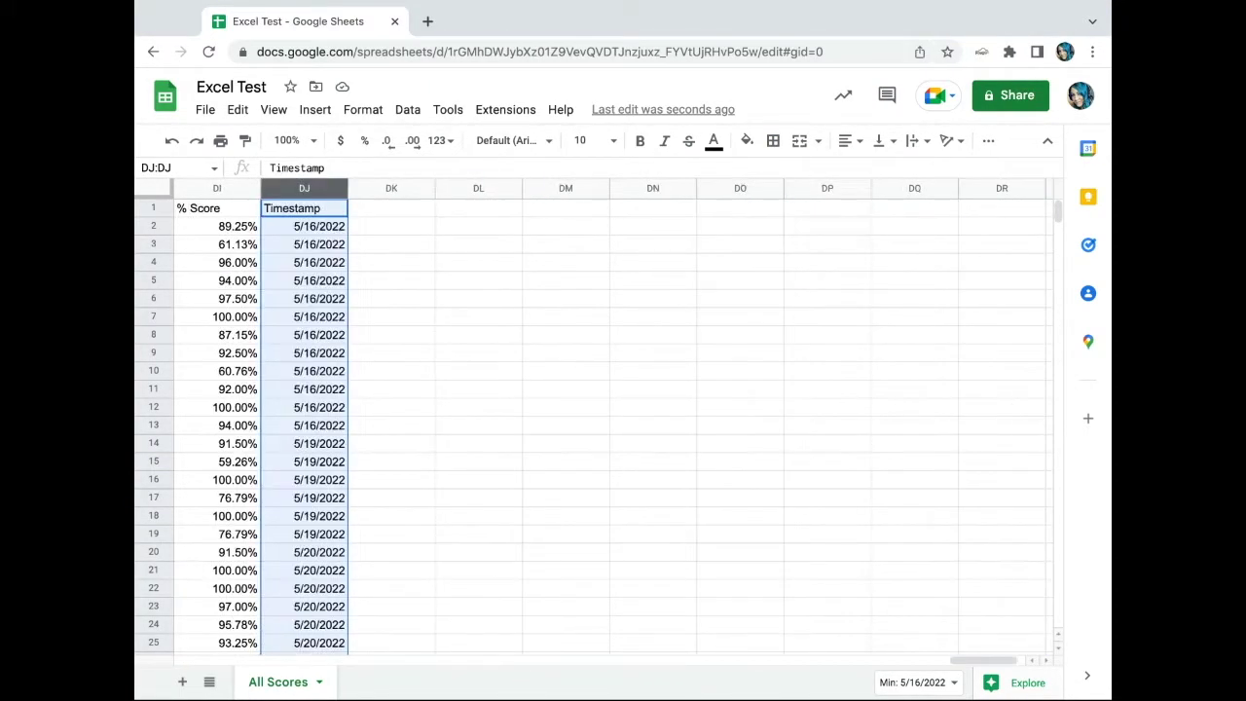
- Check the first Timestamp date, 5/16/2022, in DJ2, then add a new blank Sheet3
scroll(727, 522, left, 5)
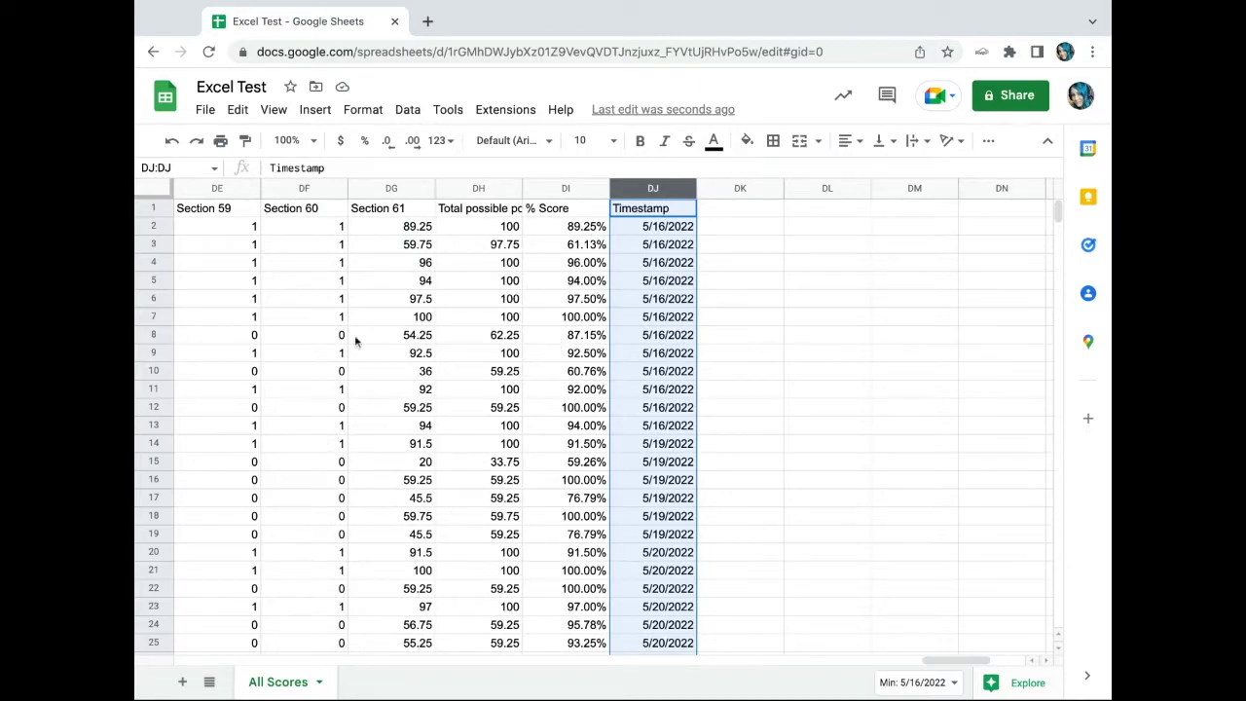
click(655, 226)
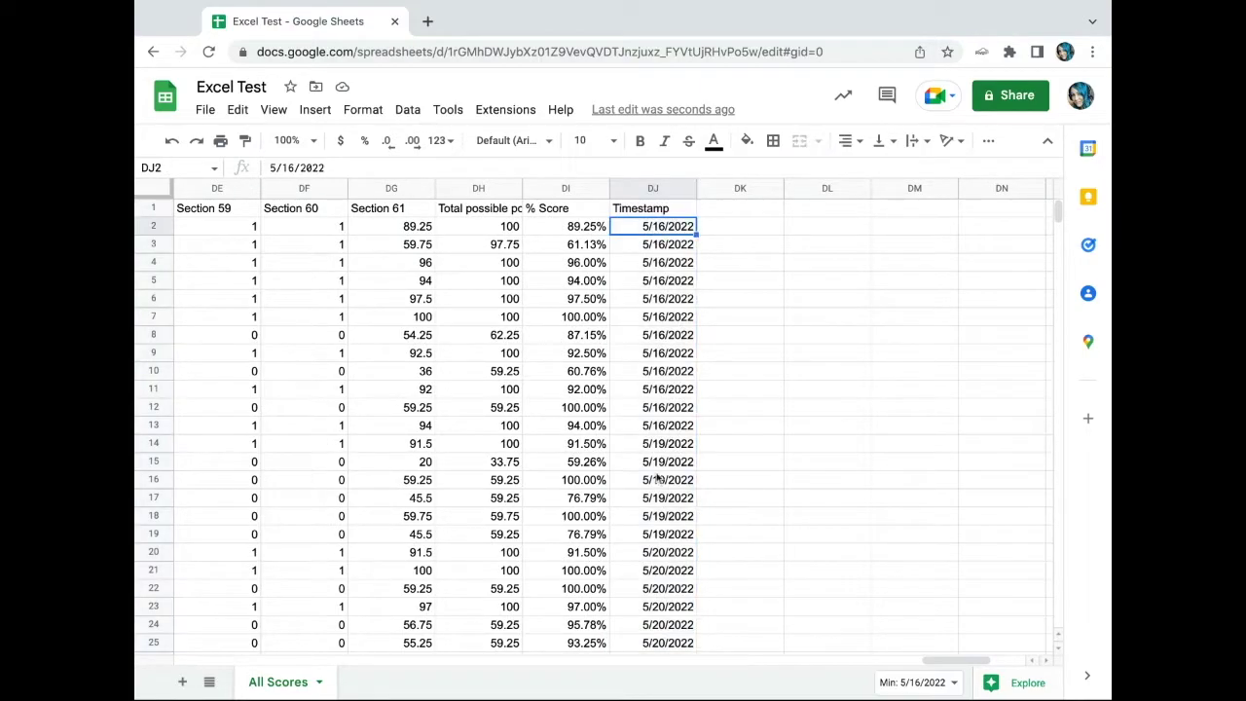
click(183, 682)
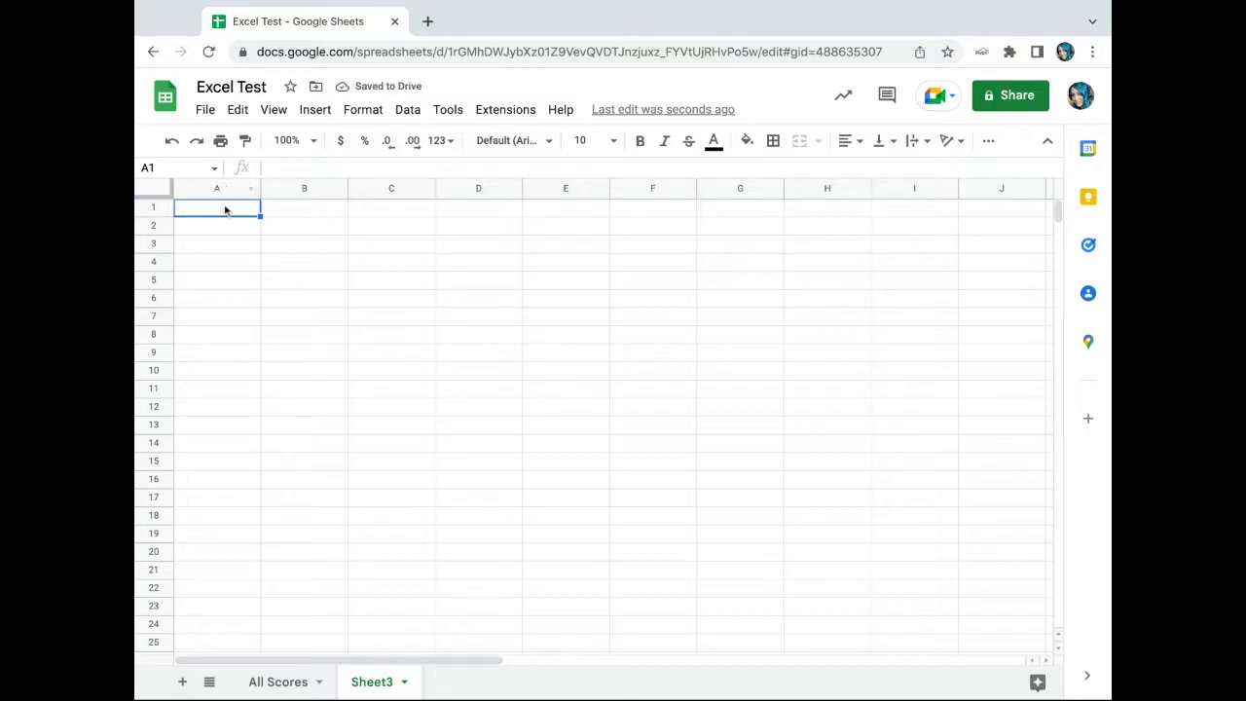
click(226, 209)
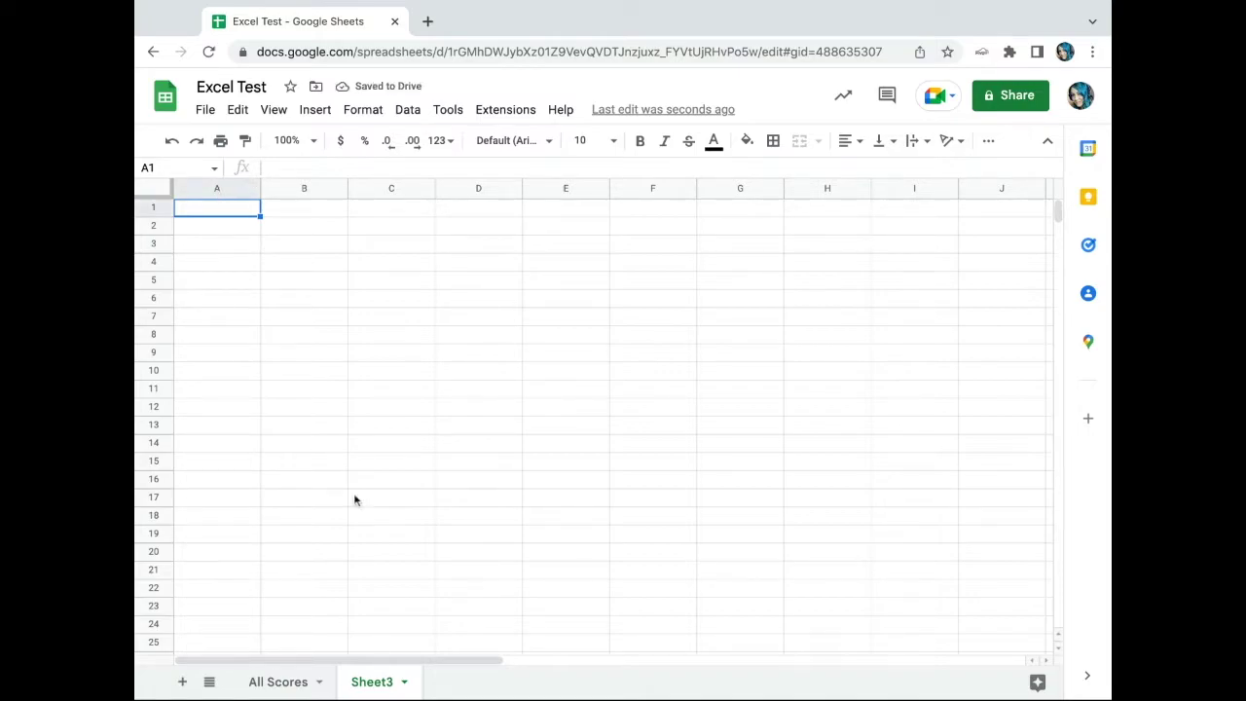
- Label cell A1 'To' and cell B1 'From'
text(To)
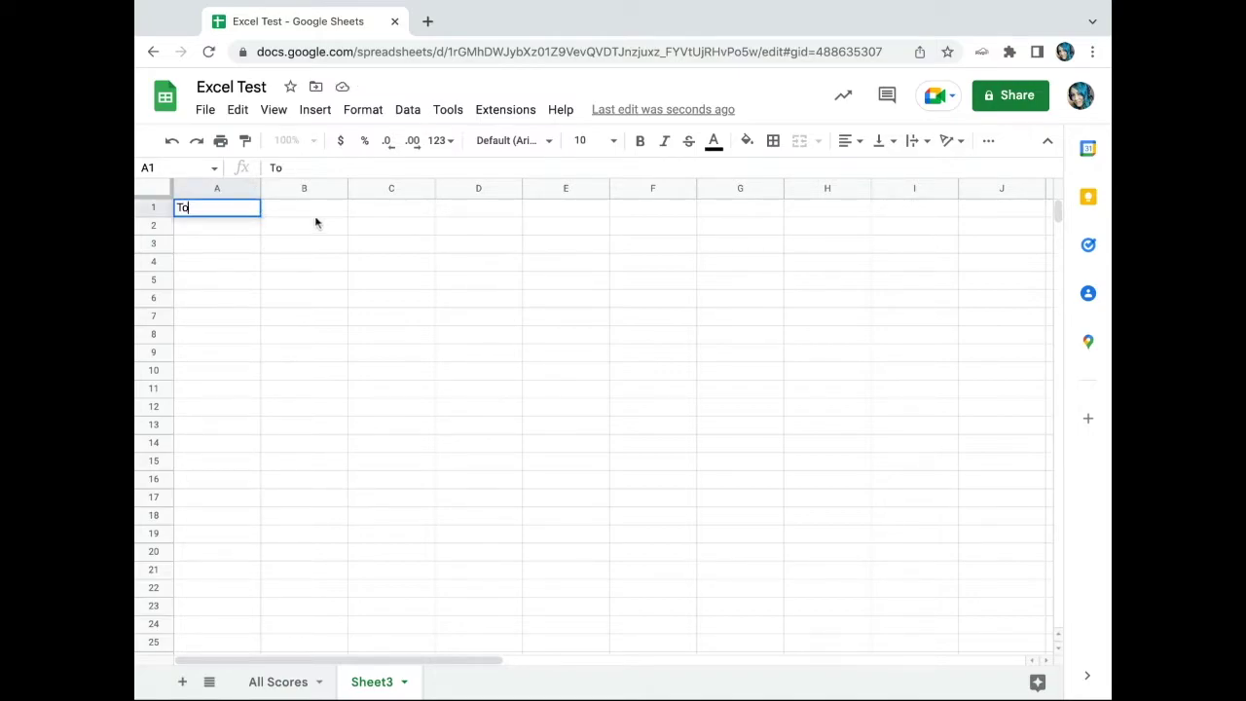
click(315, 207)
text(From)
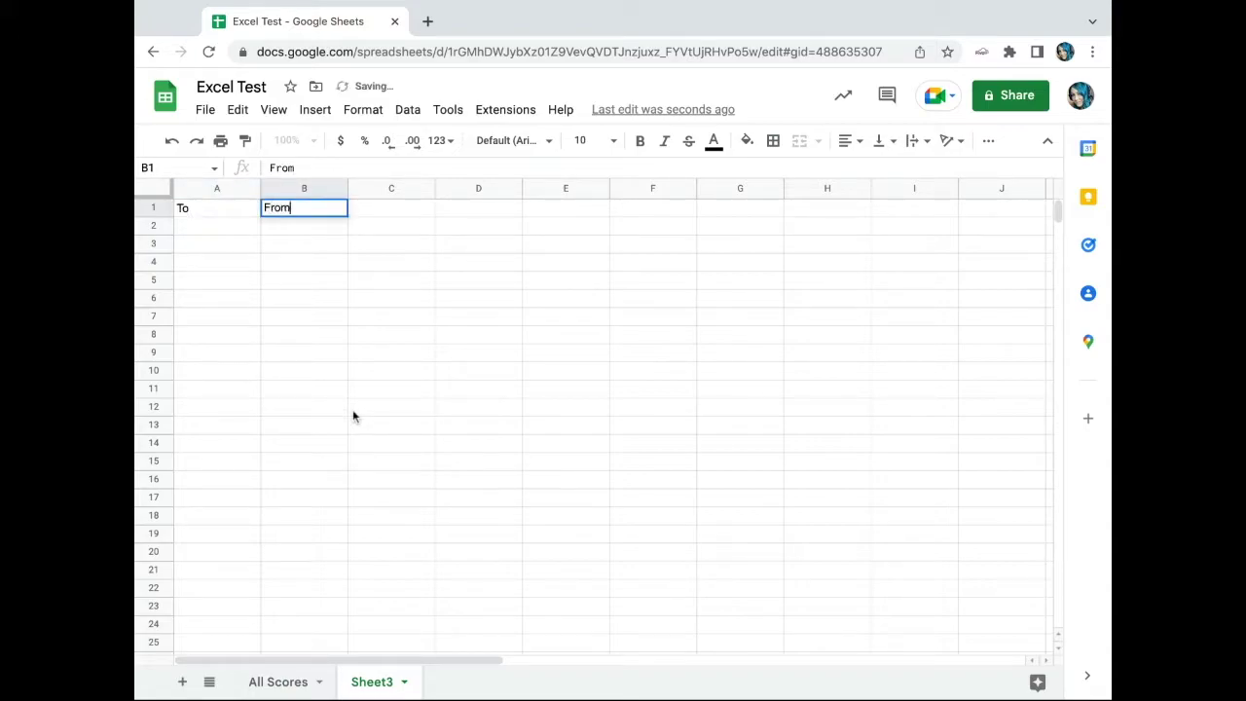
key(Return)
- Enter the dates 5-19-22 in A2 and 6-1-22 in B2
click(203, 233)
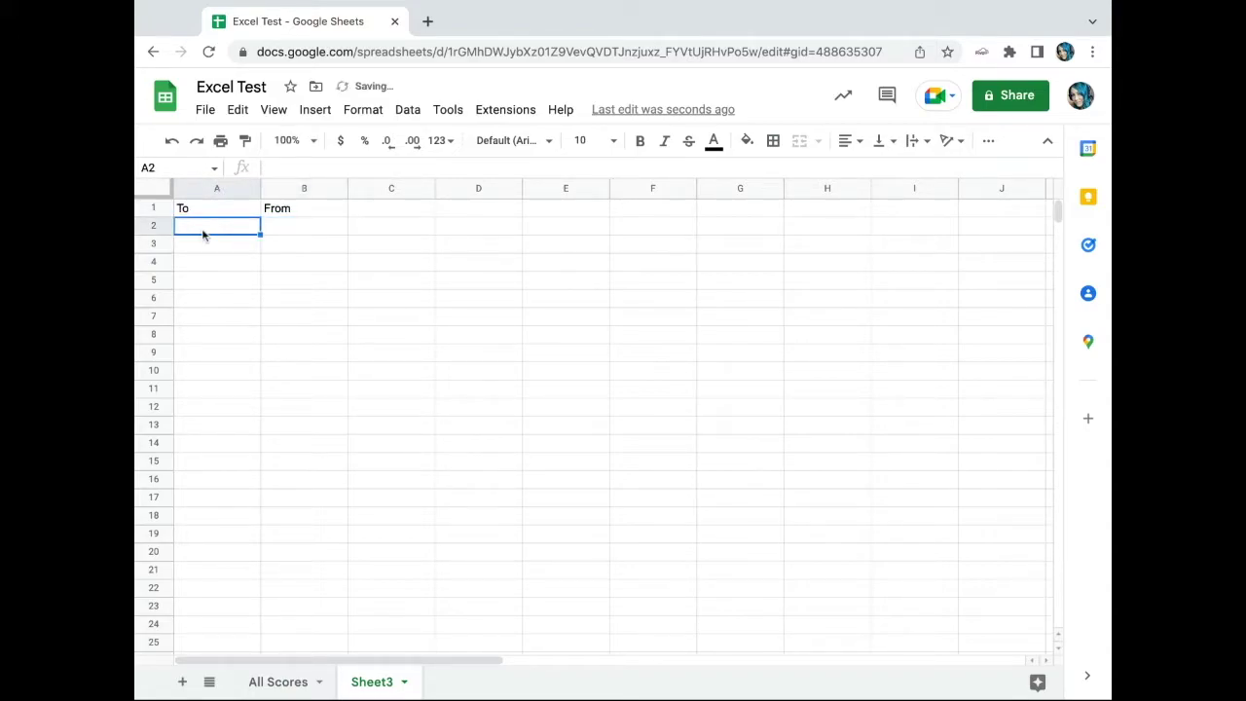
text(5-19)
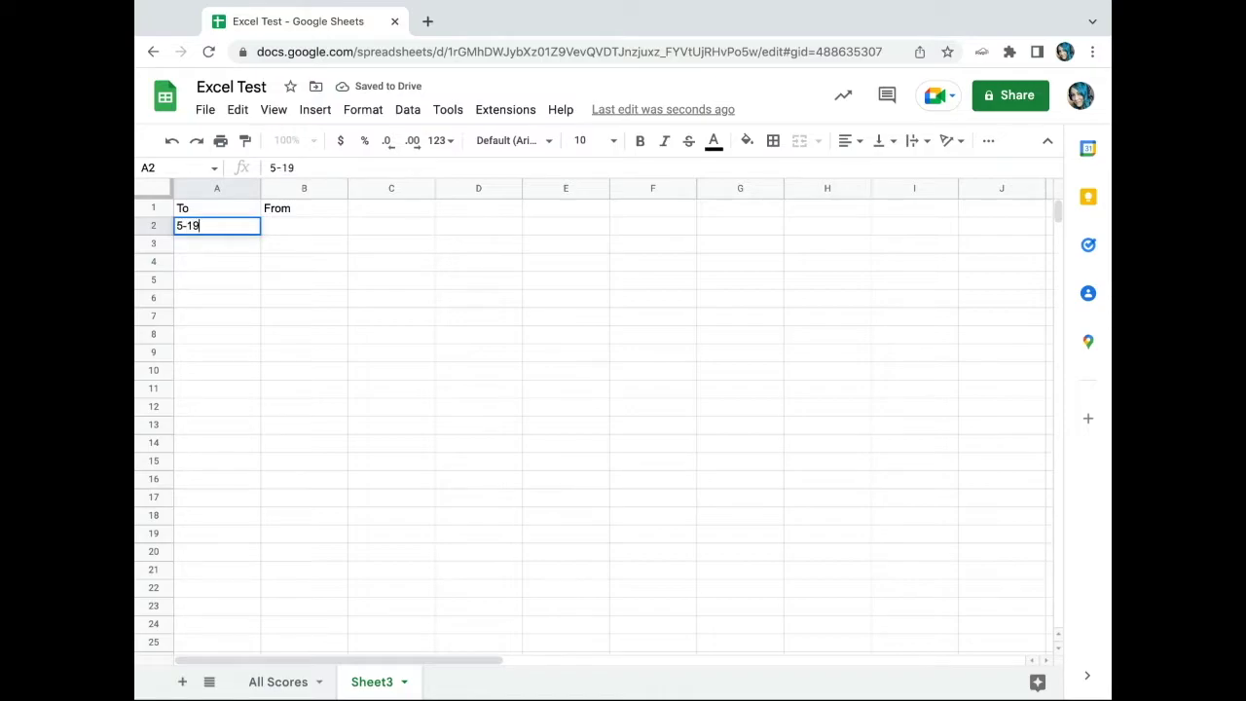
text(-22)
key(Tab)
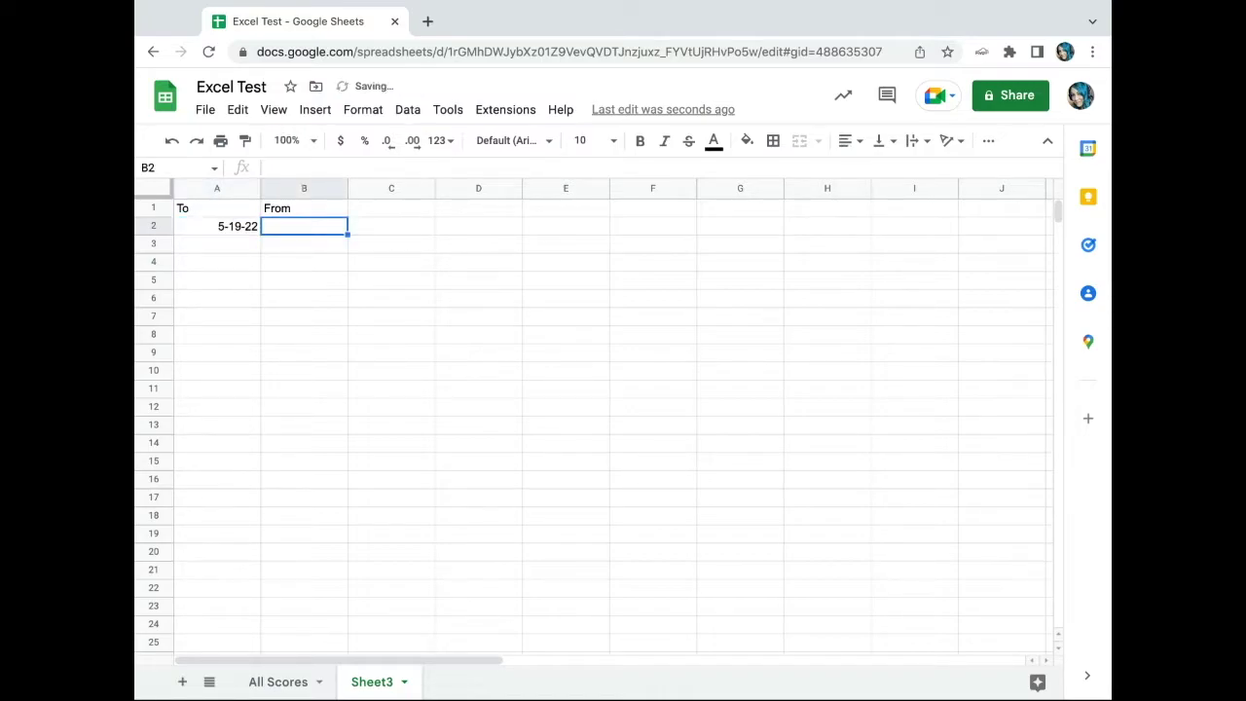
text(6-1-22)
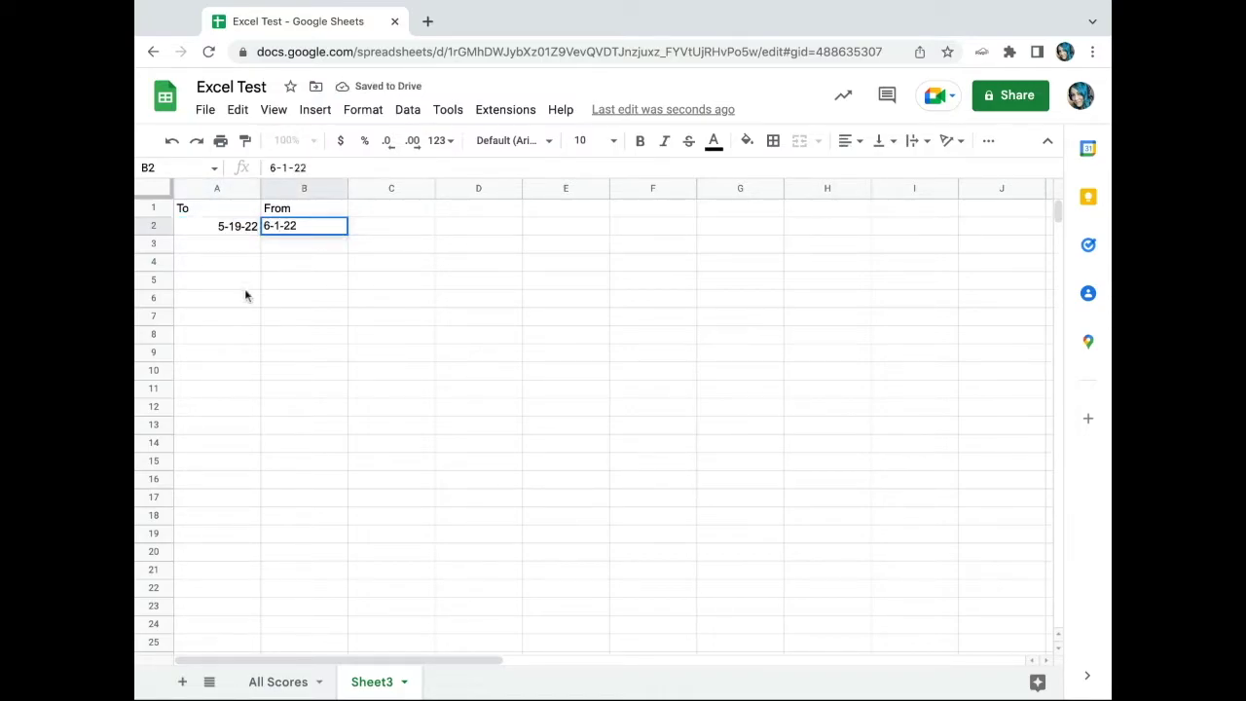
click(245, 284)
click(220, 265)
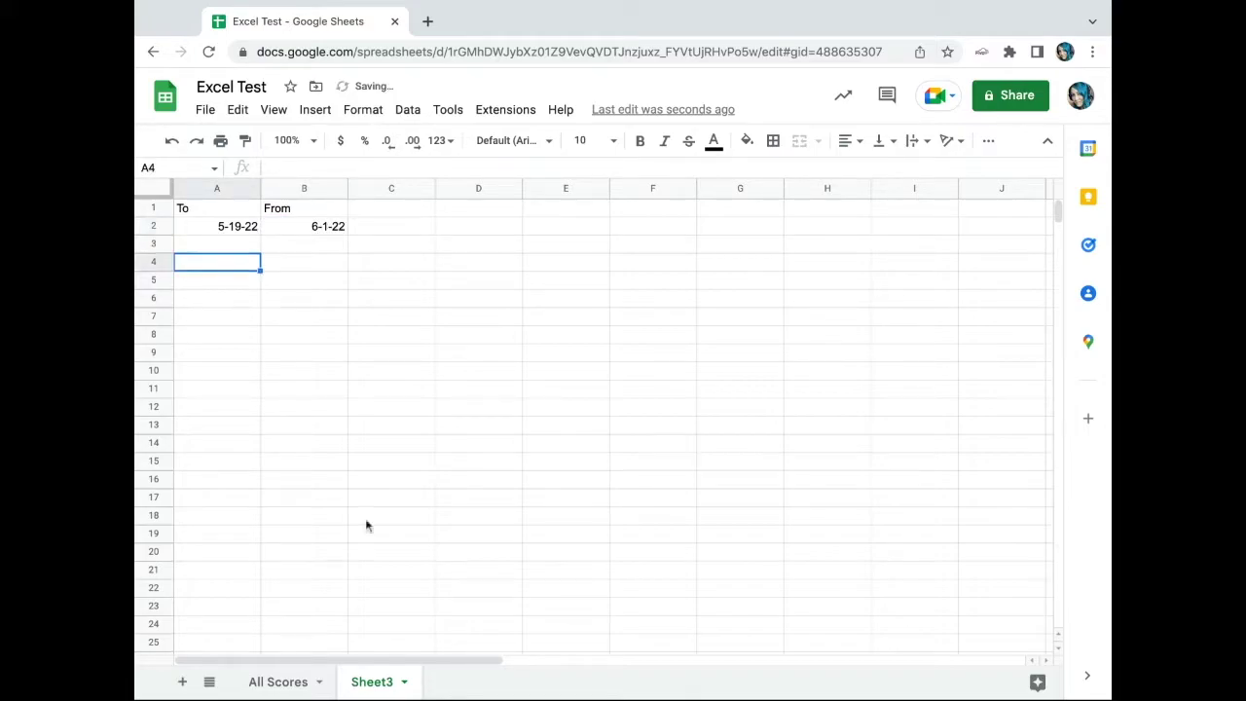
click(299, 171)
- Begin =FILTER('All Scores'! in A4 and review the All Scores columns
text(=)
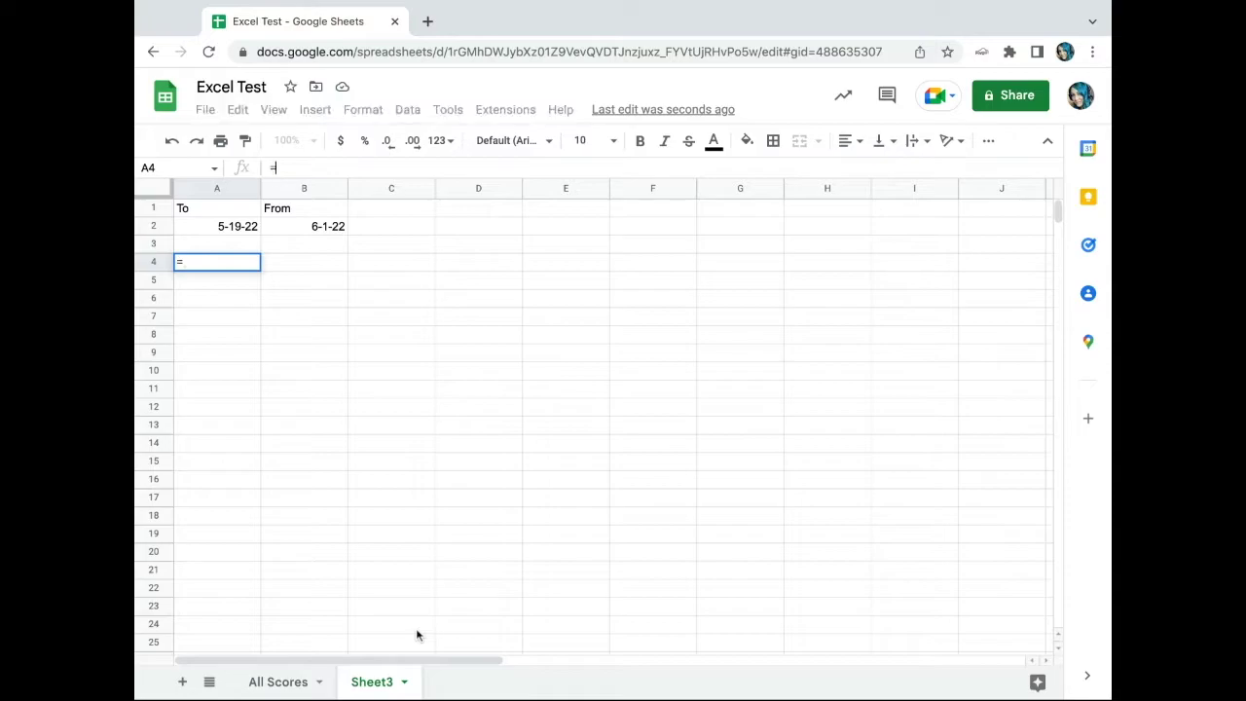
text(FILTER)
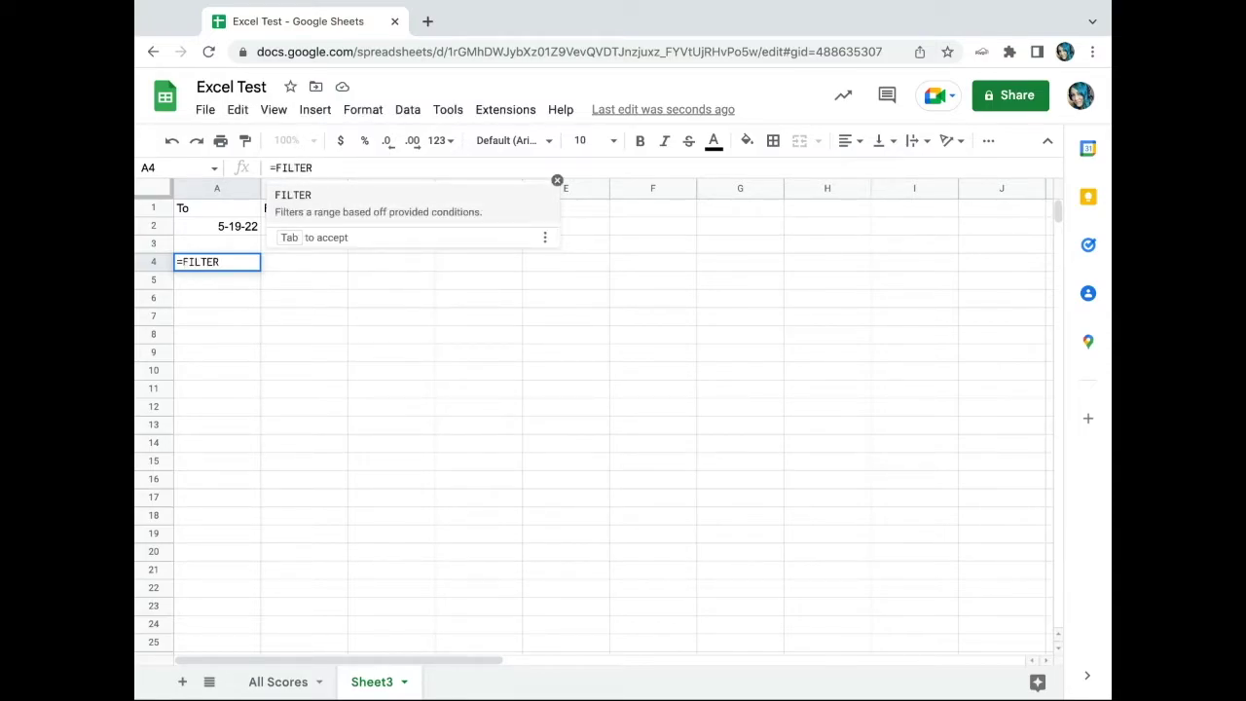
text(()
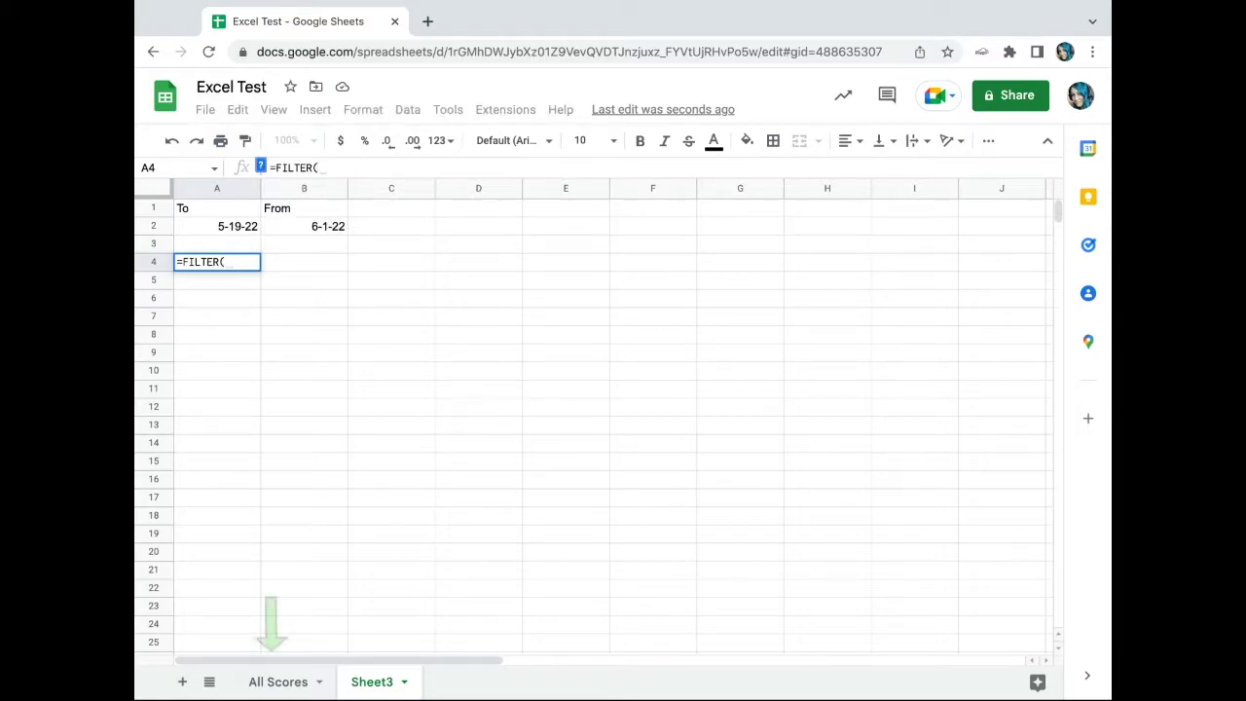
text(')
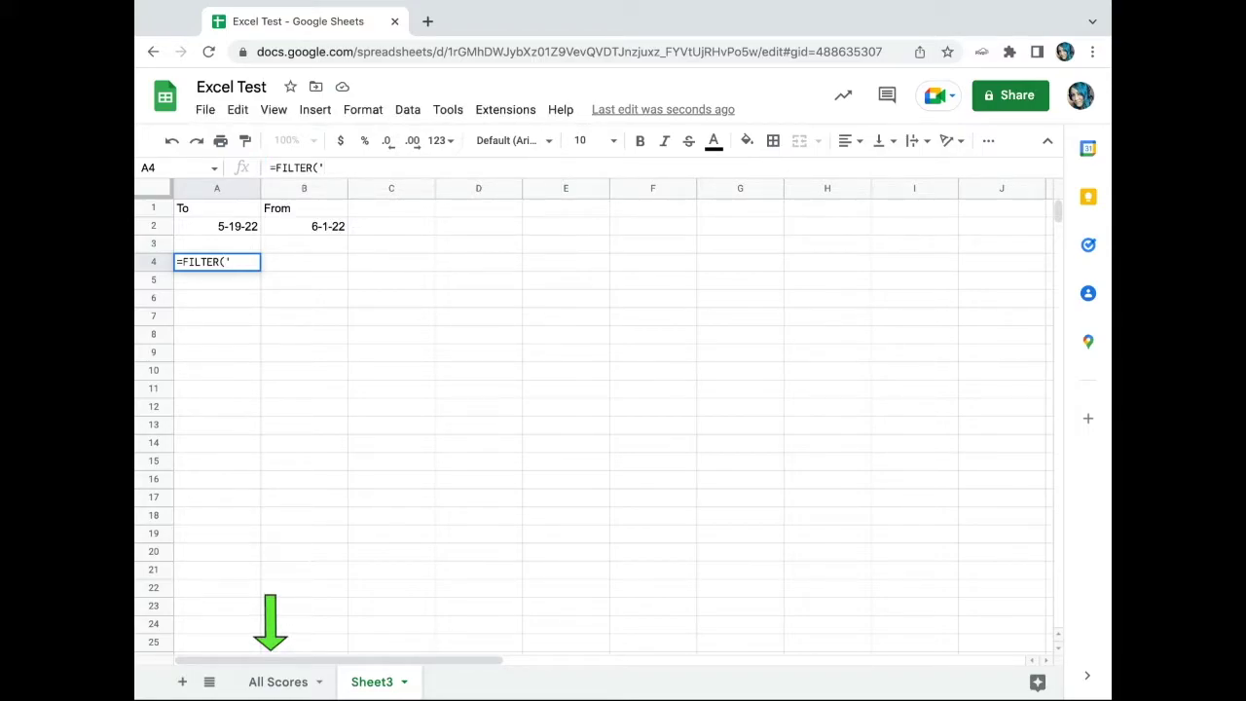
text(All Scores)
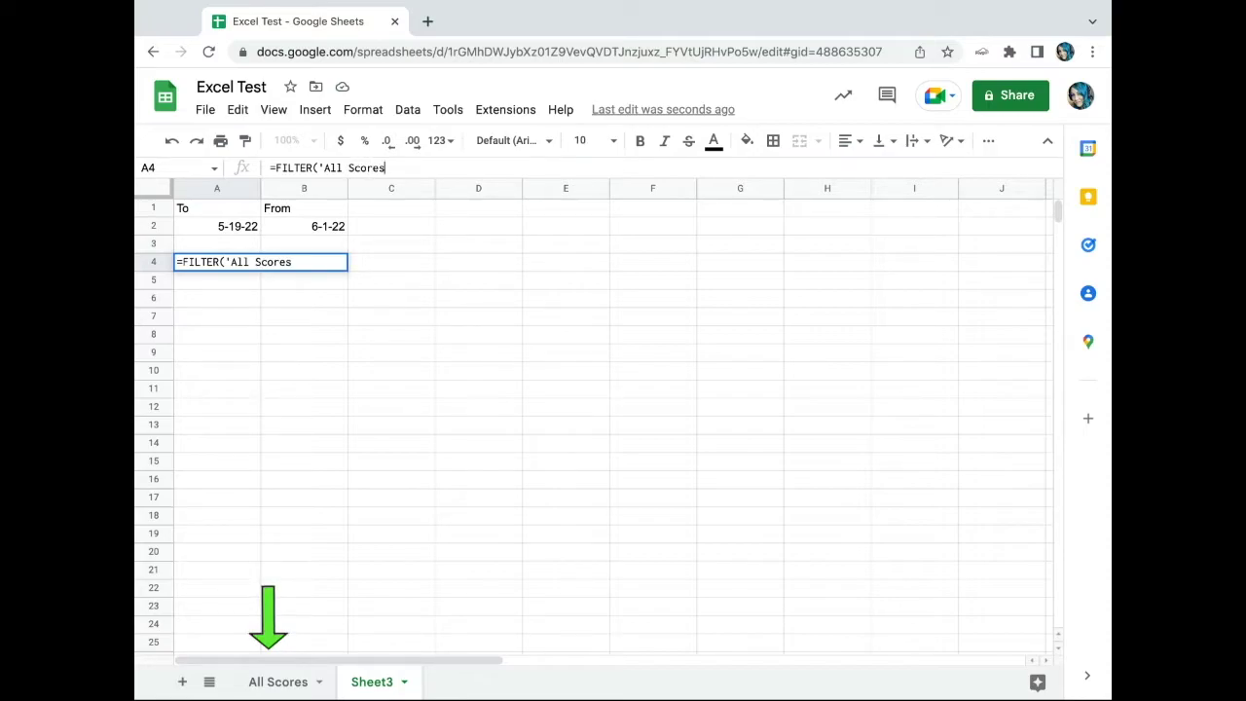
text('!)
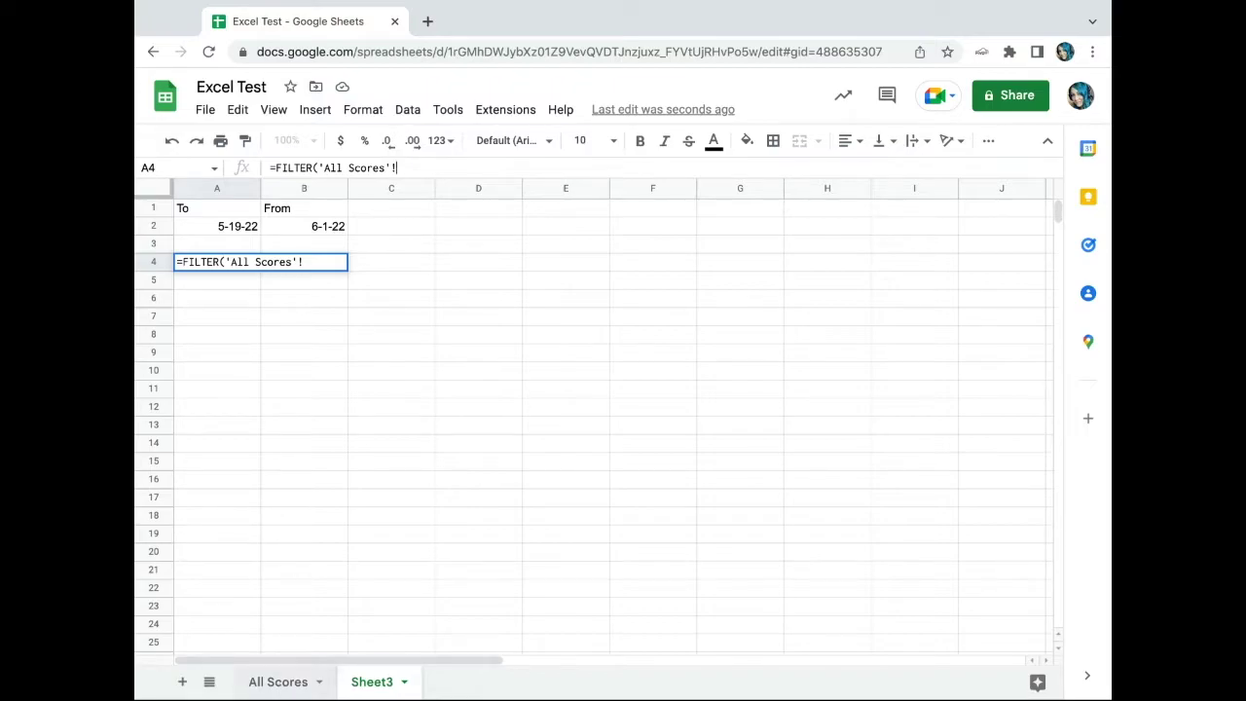
click(271, 682)
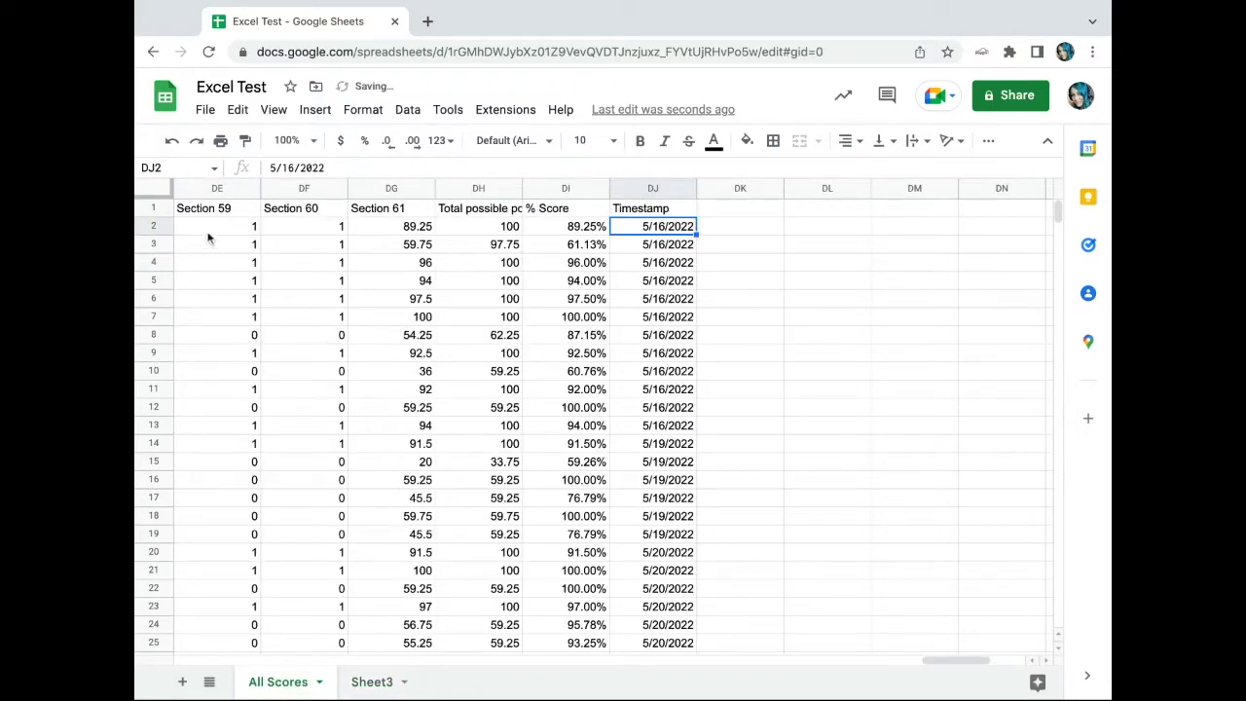
scroll(575, 332, left, 20)
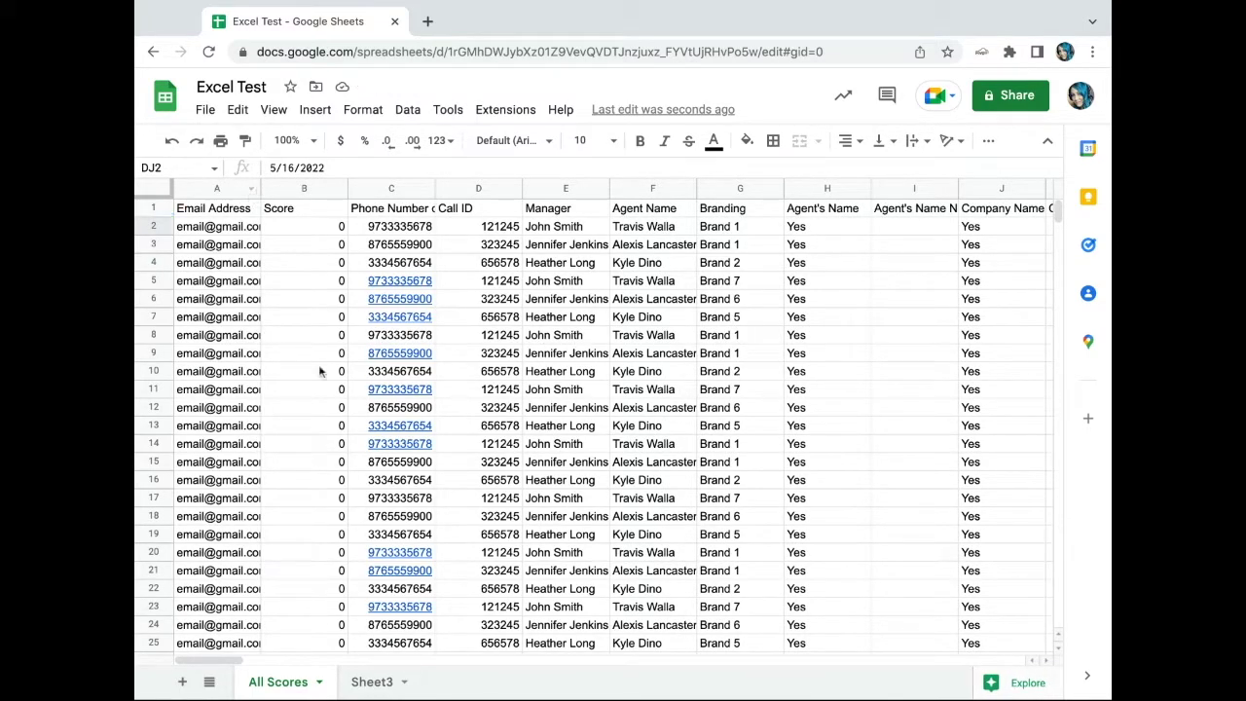
click(379, 683)
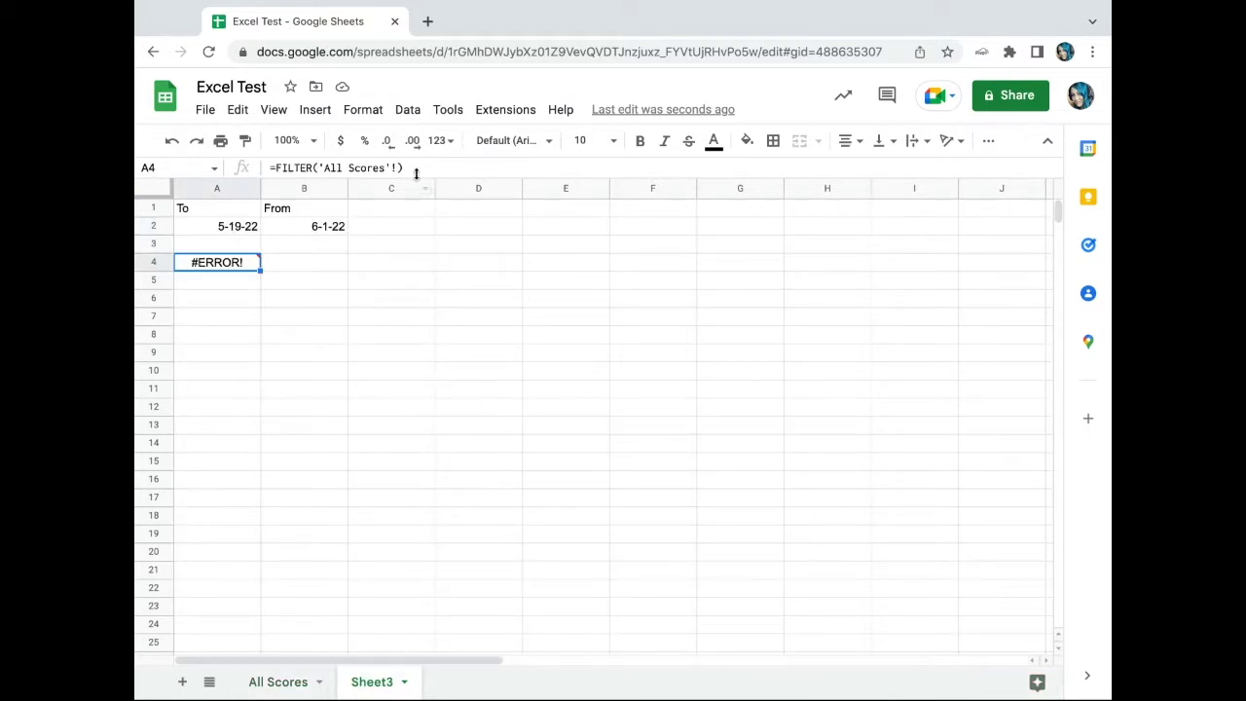
- Extend the A4 formula to =FILTER('All Scores'!A:DJ,('All Scores'! to start the condition
click(419, 169)
text(A)
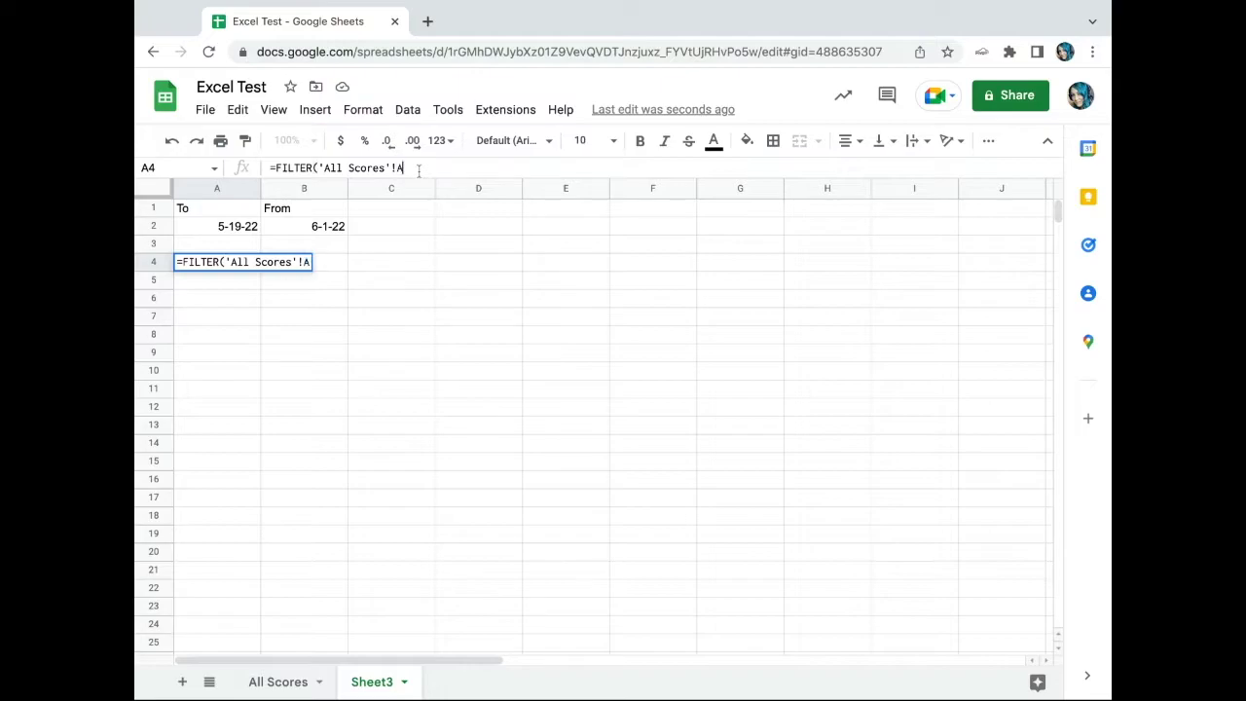
text(:DJ)
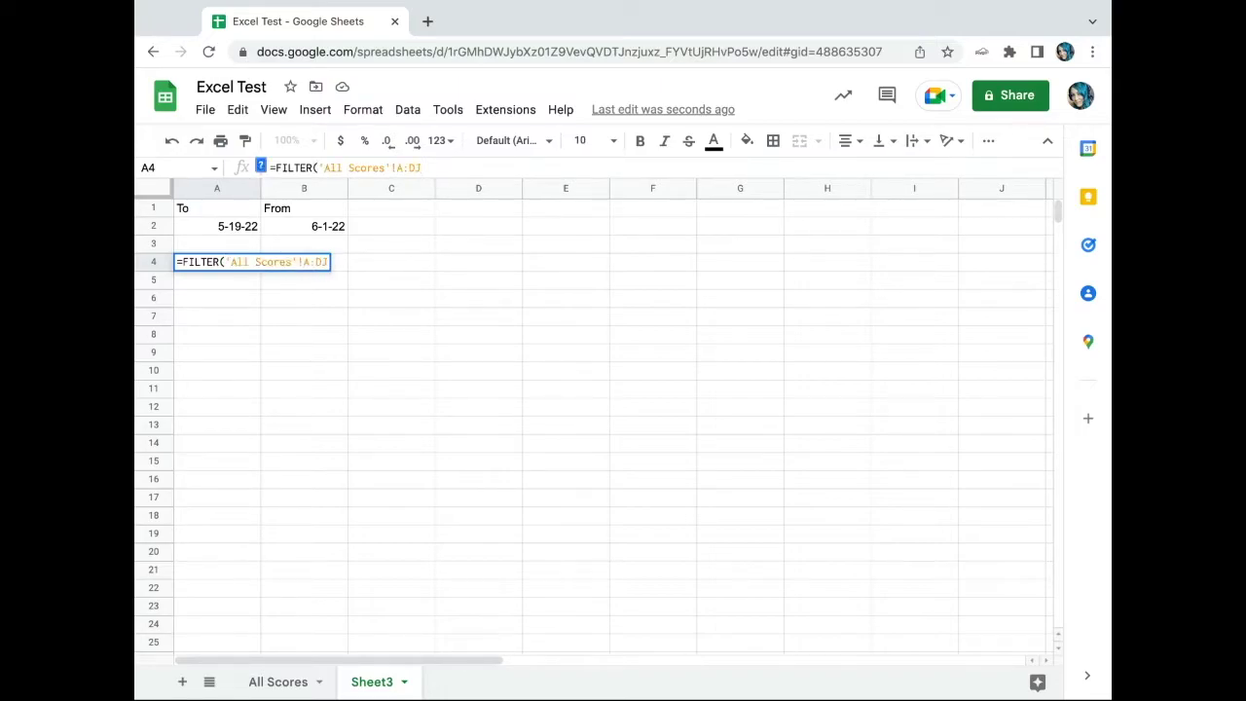
text(,)
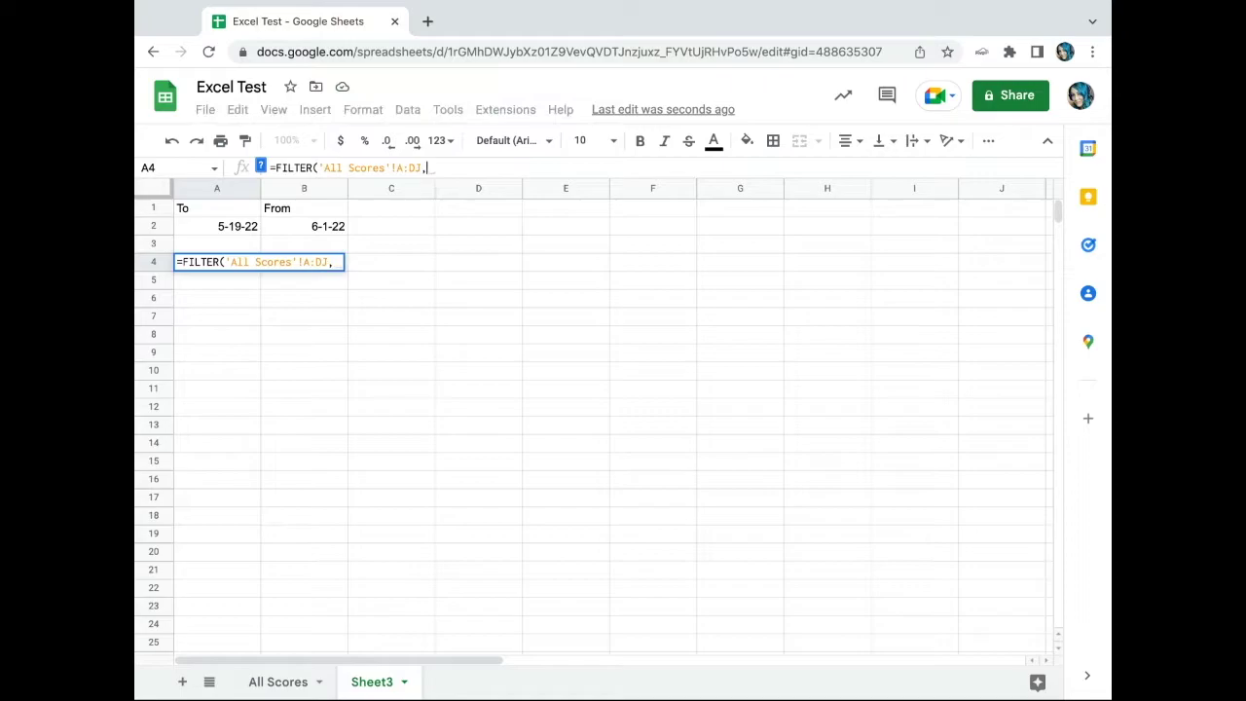
text((A)
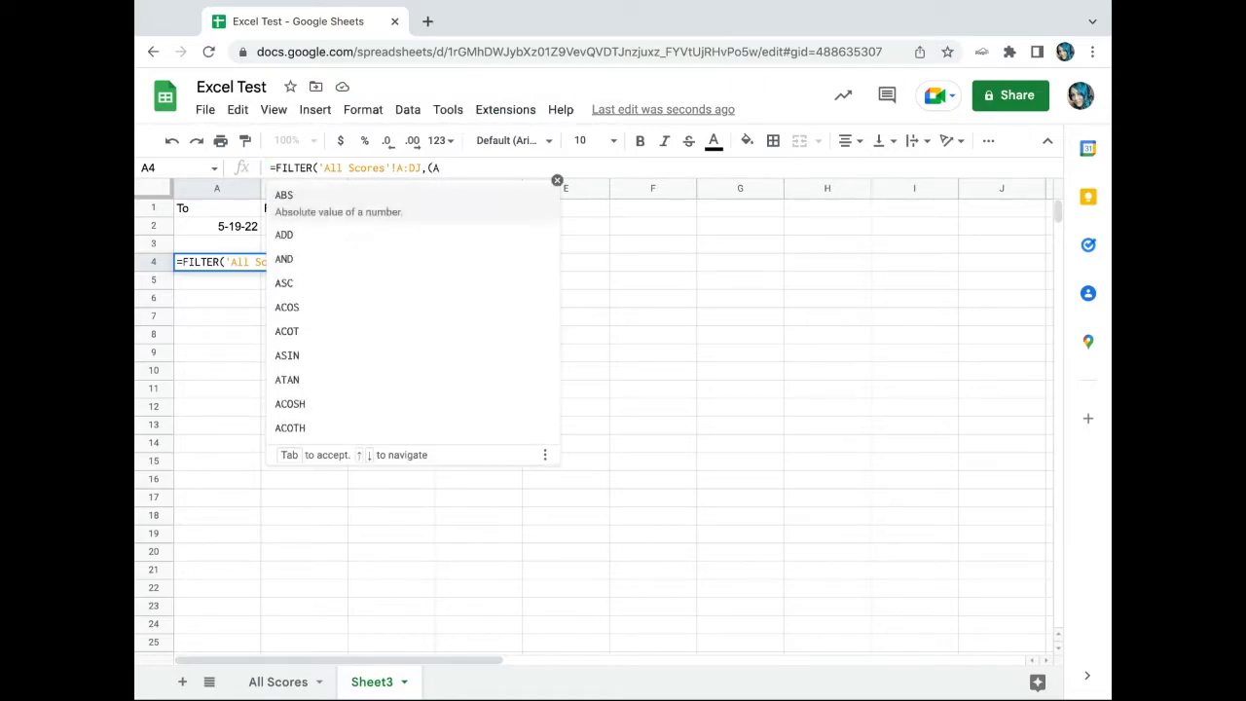
key(BackSpace)
text('All Score)
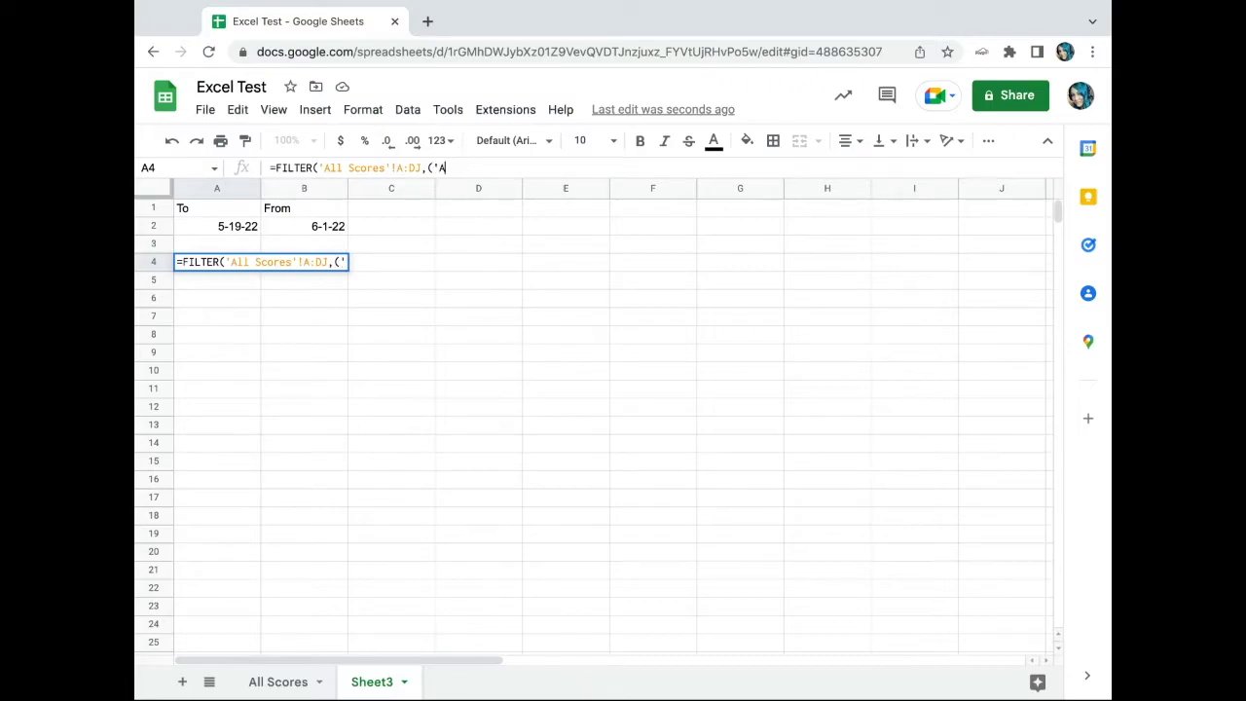
text(s')
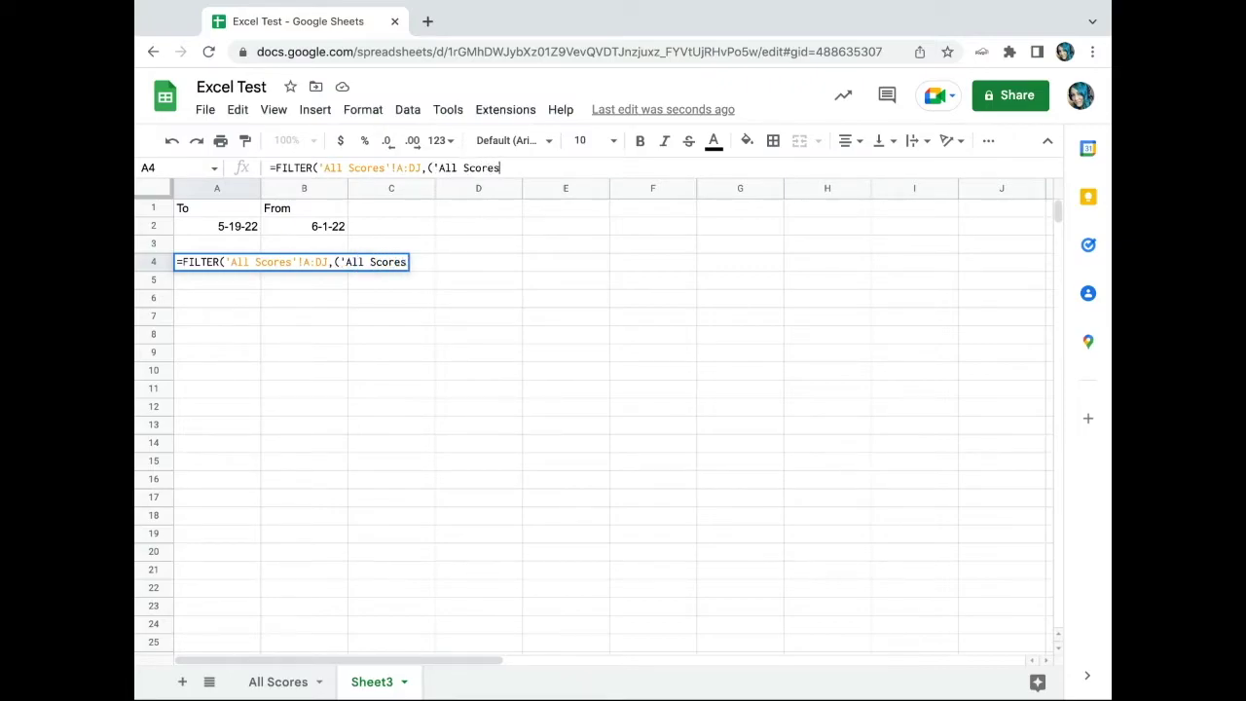
text(!)
- Confirm the Timestamp dates sit in column DJ of All Scores, then return to Sheet3
click(310, 680)
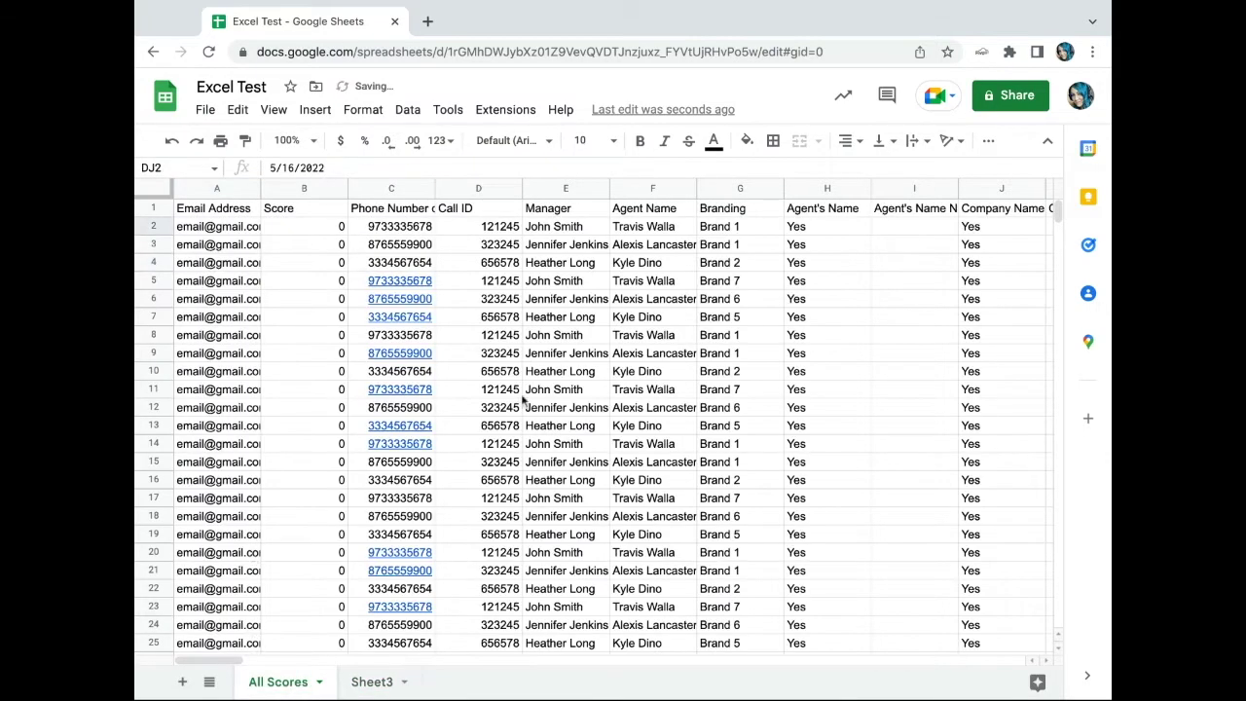
scroll(743, 414, right, 20)
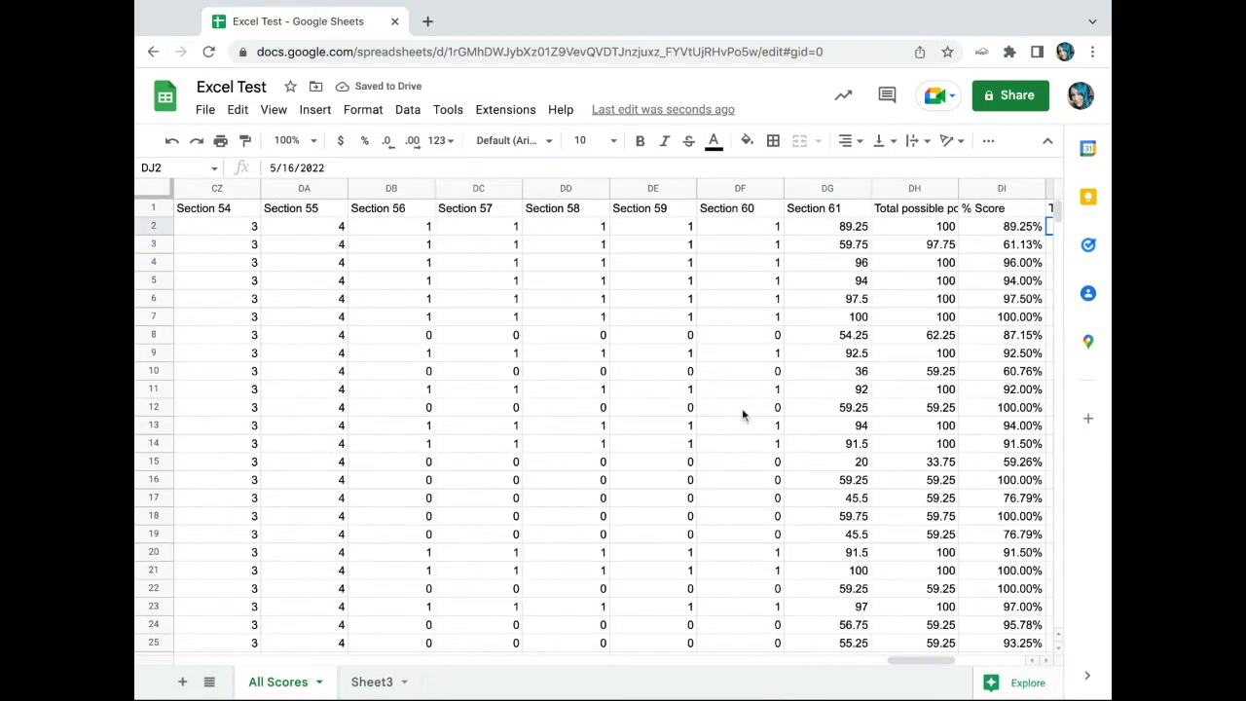
scroll(593, 428, left, 1)
click(658, 189)
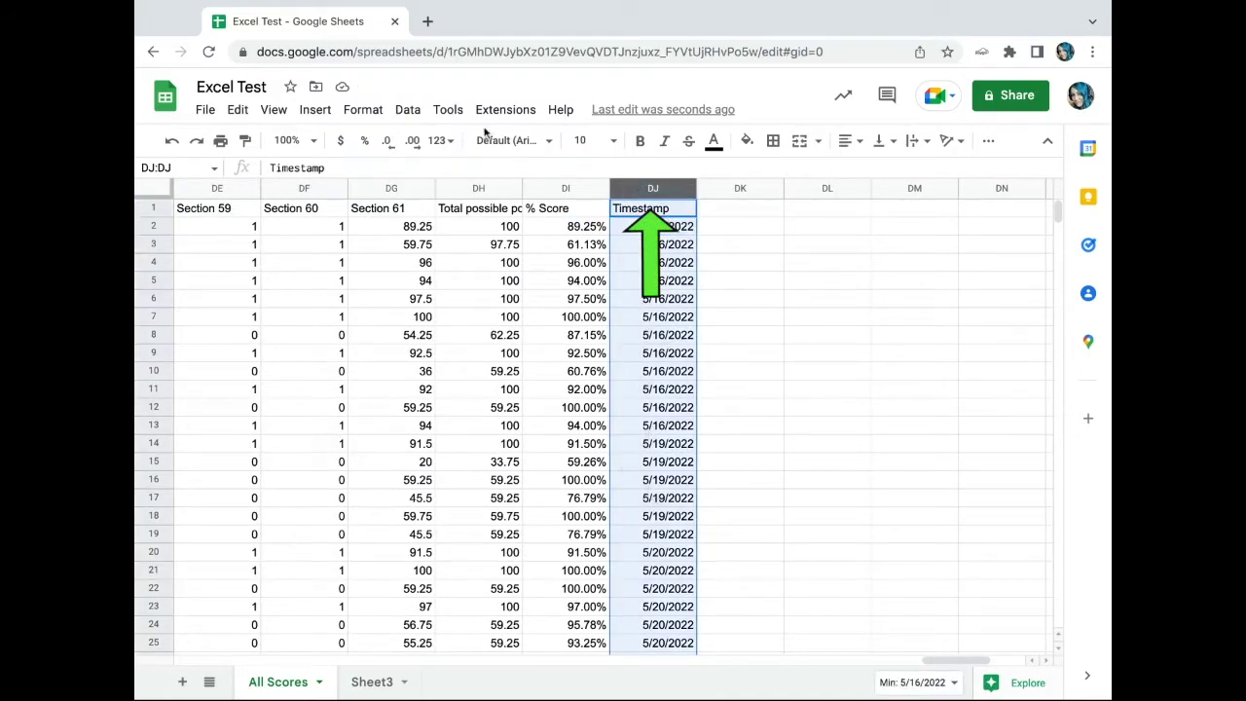
click(370, 681)
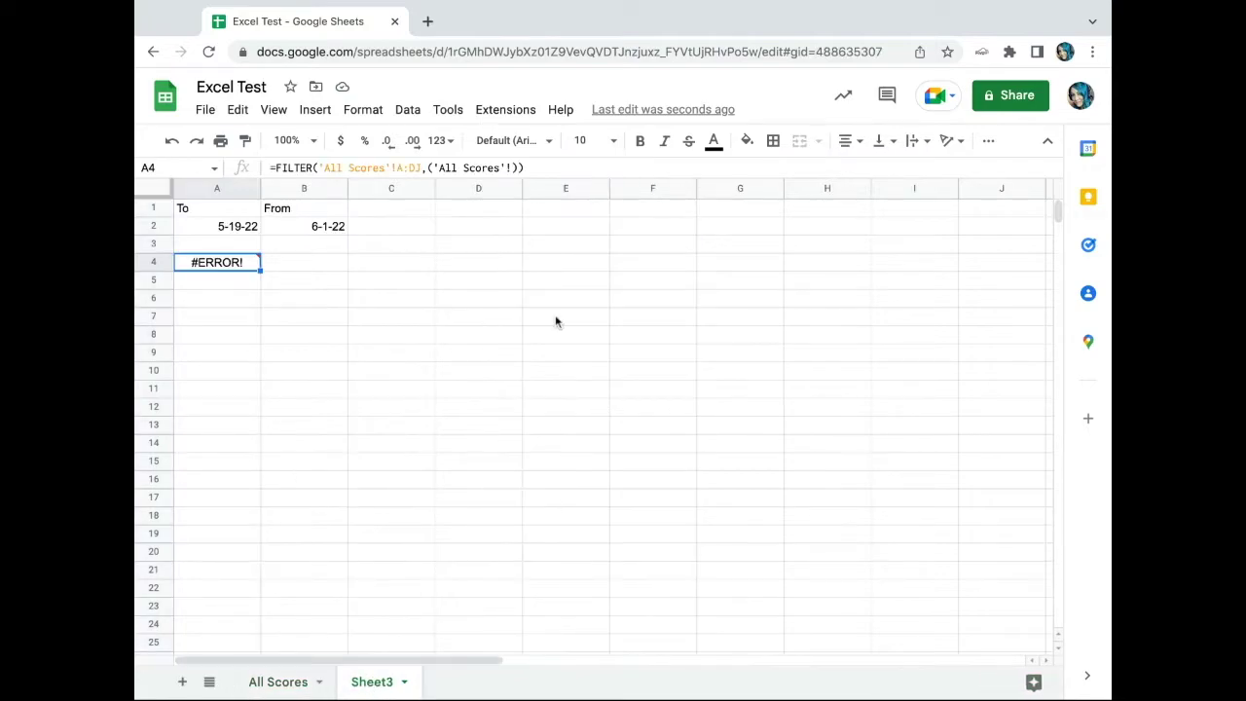
- Finish the A4 formula to keep All Scores rows with DJ dates between A2 and B2
click(551, 169)
key(BackSpace)
key(BackSpace)
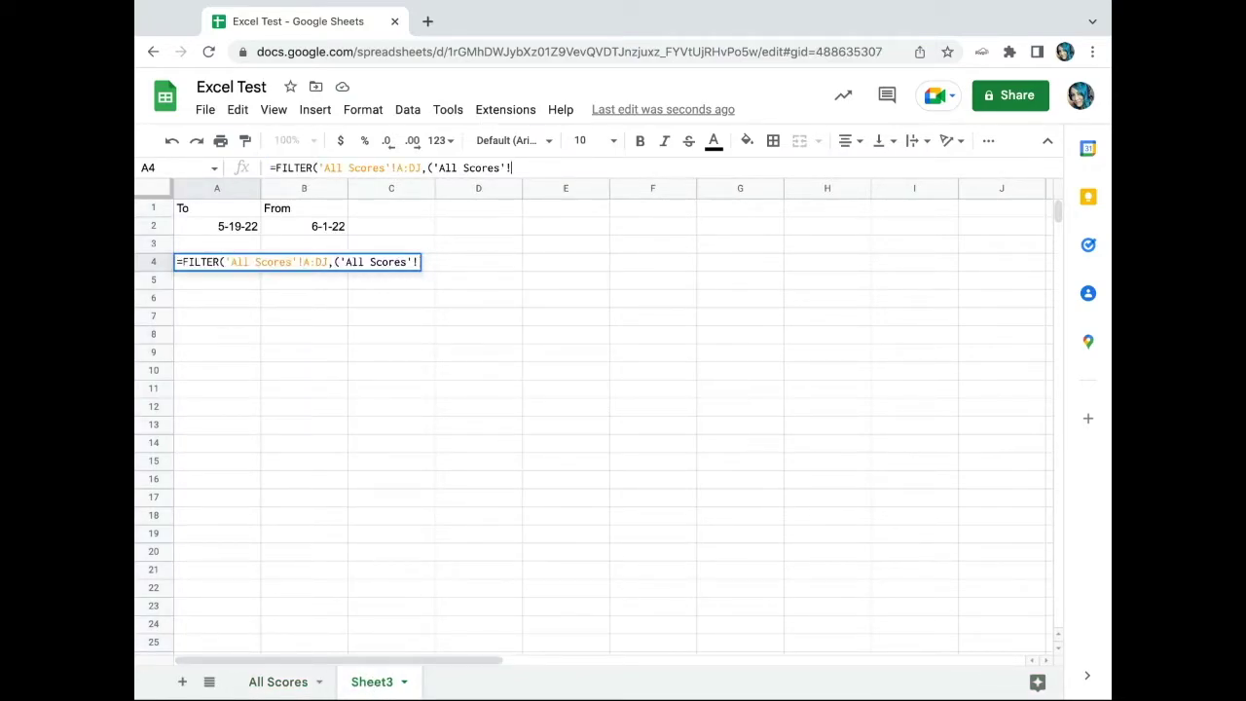
text(DJ:DJ)
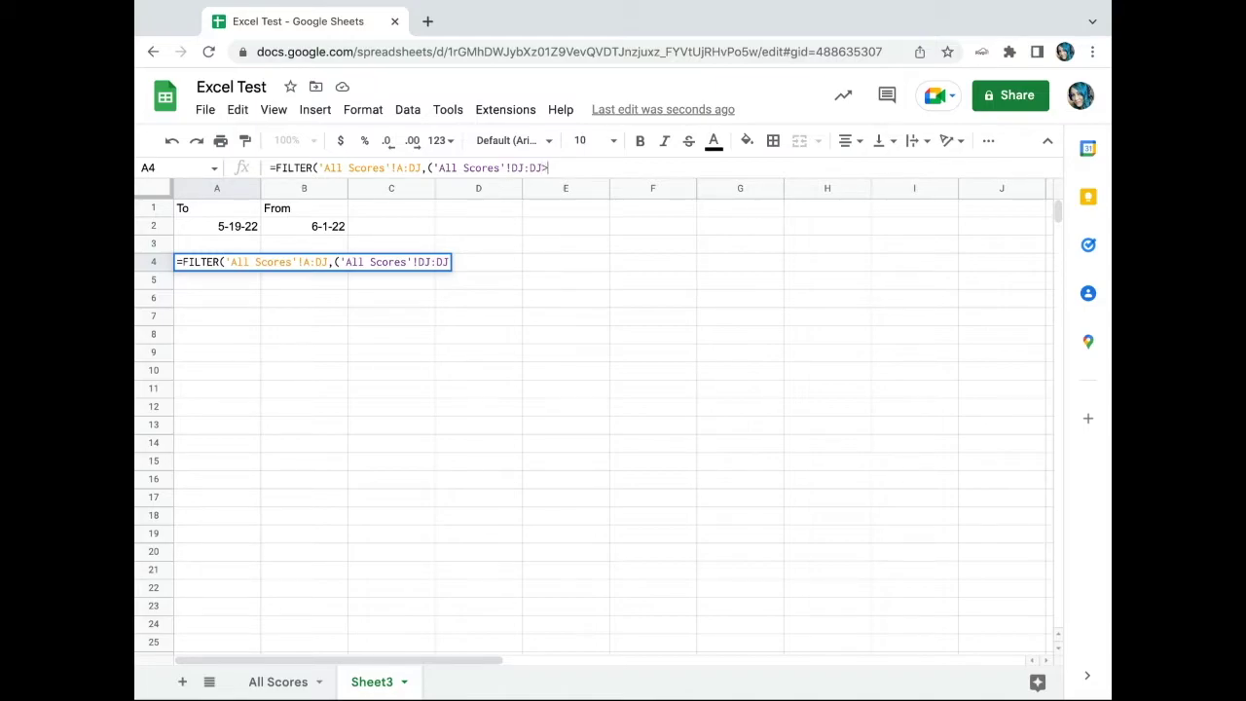
text(>=)
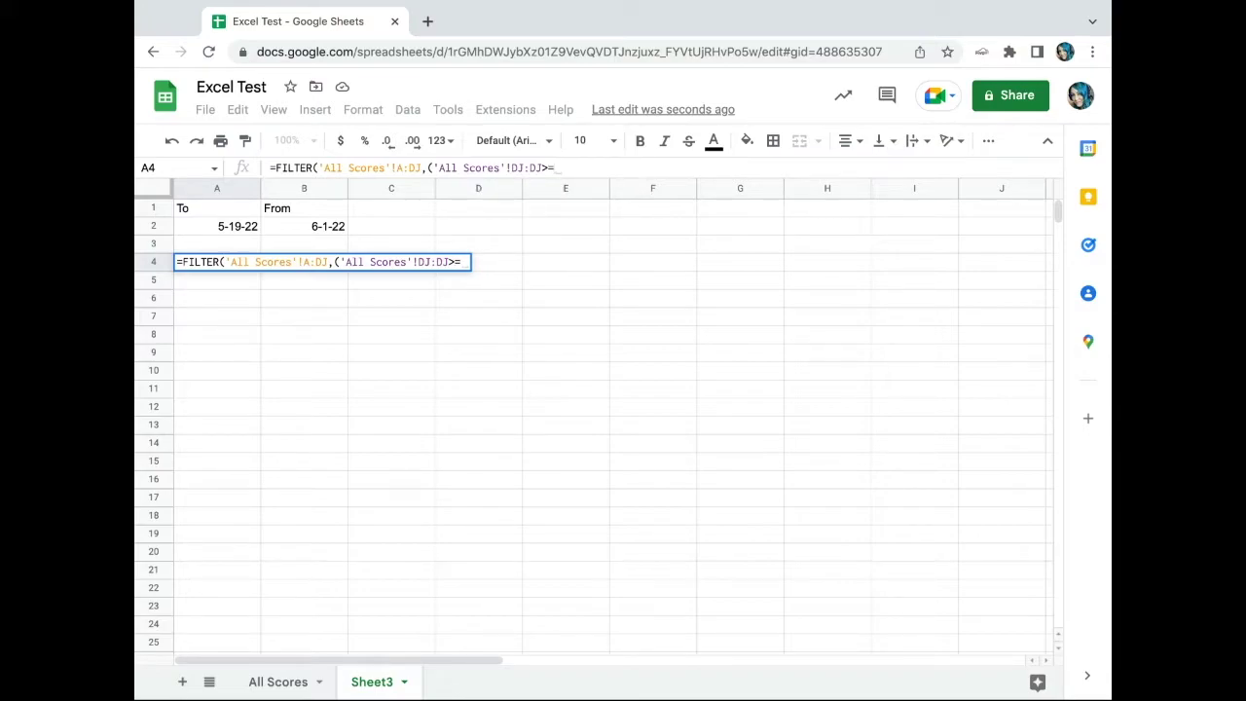
click(227, 232)
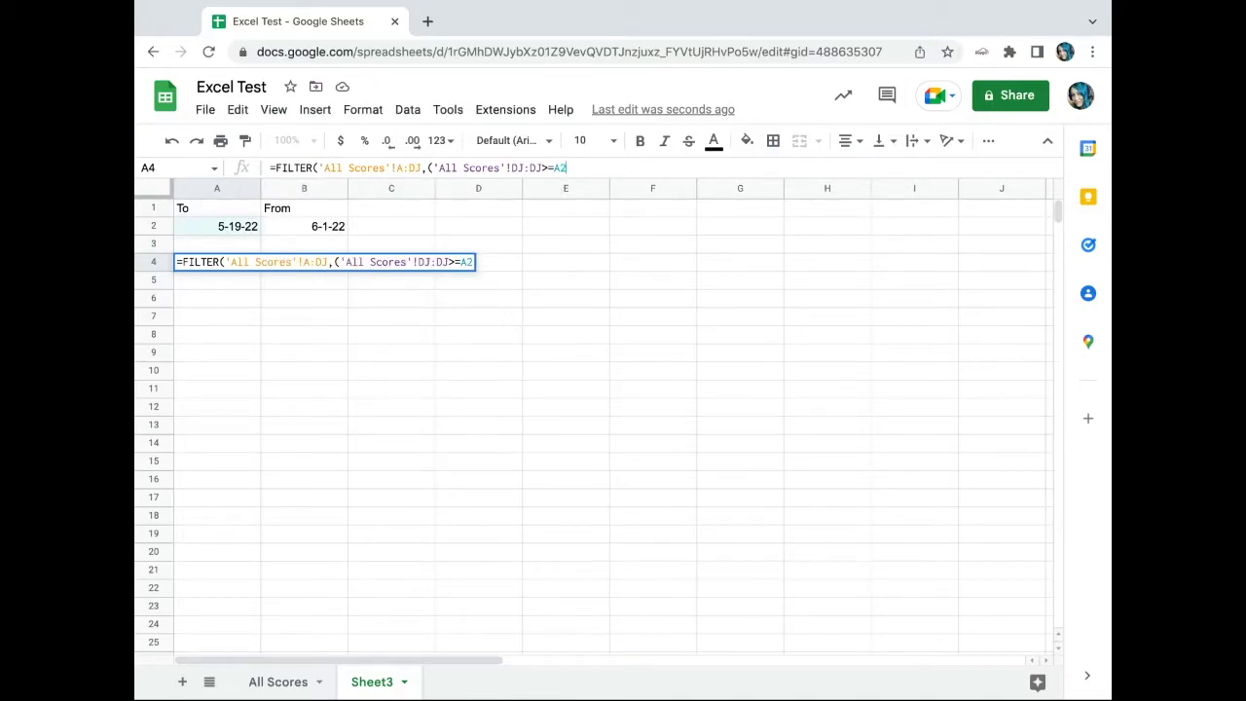
text()*)
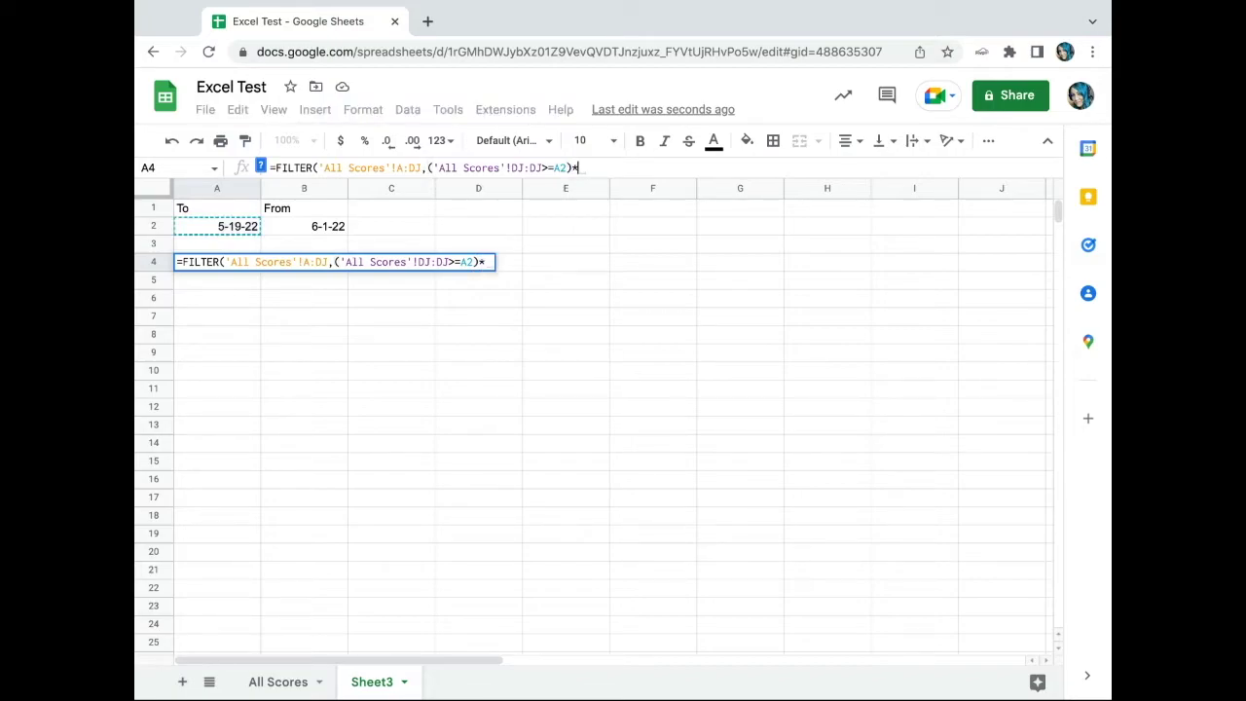
text((')
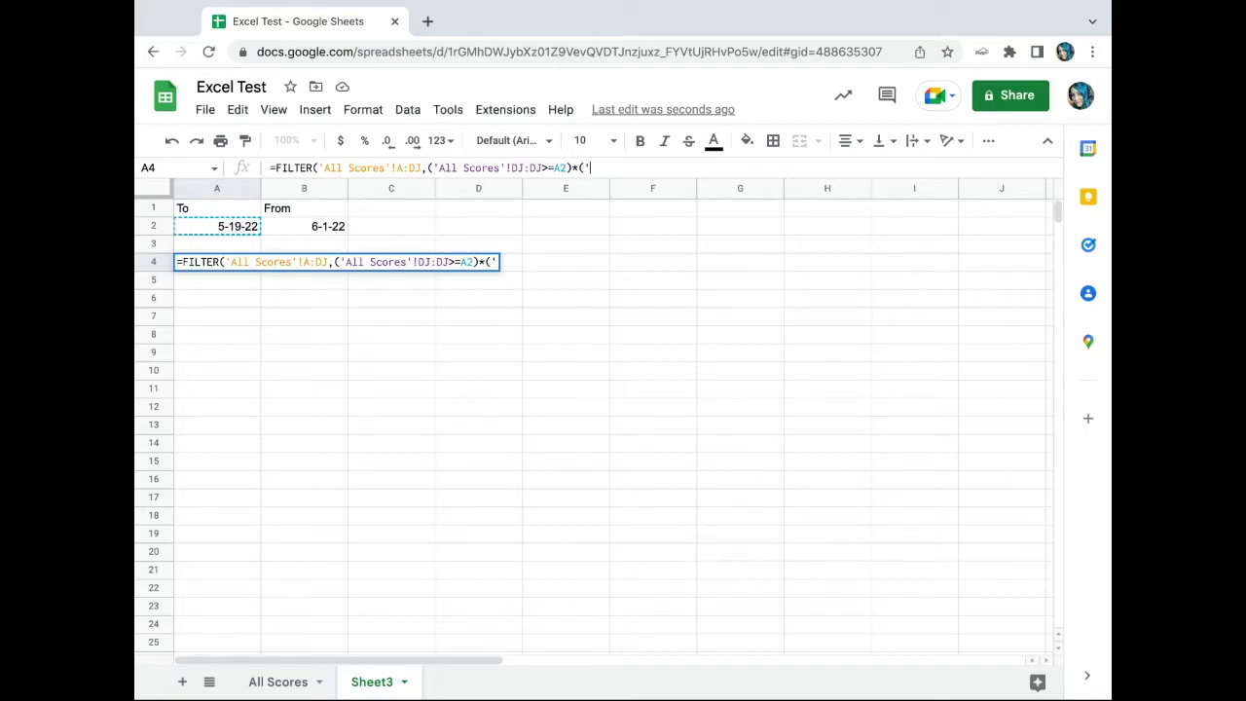
text(All Scores)
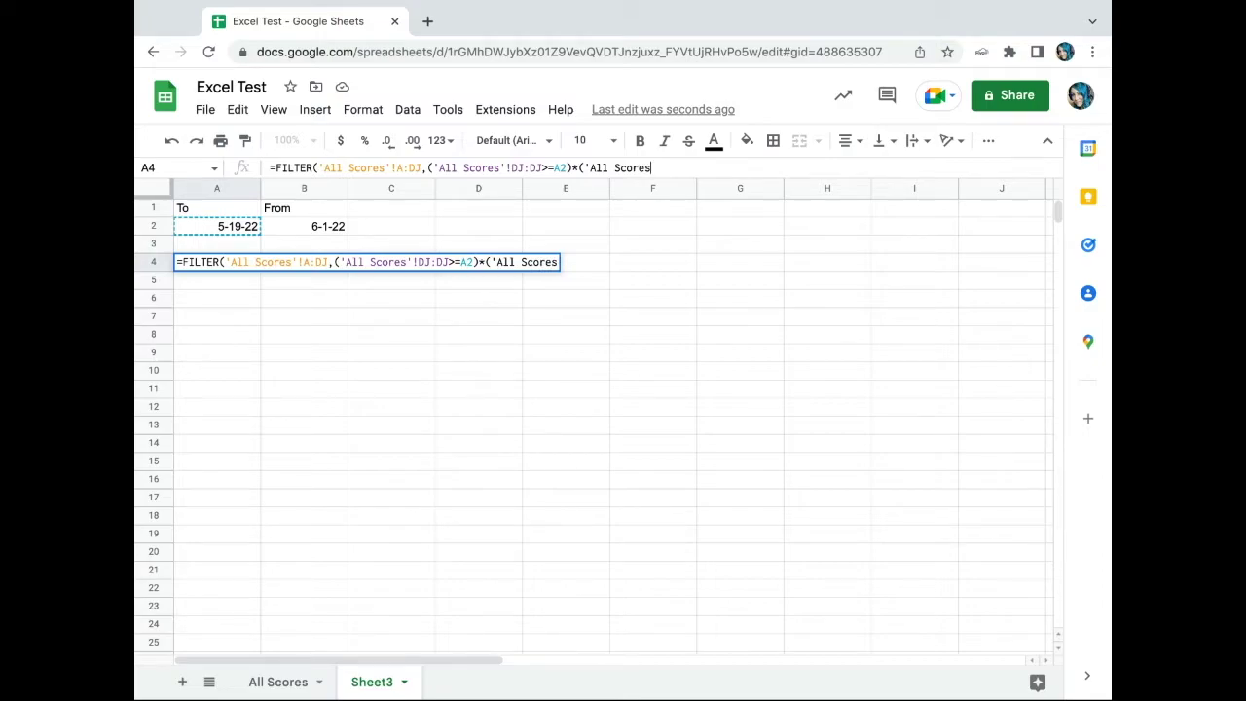
text('!DJ:)
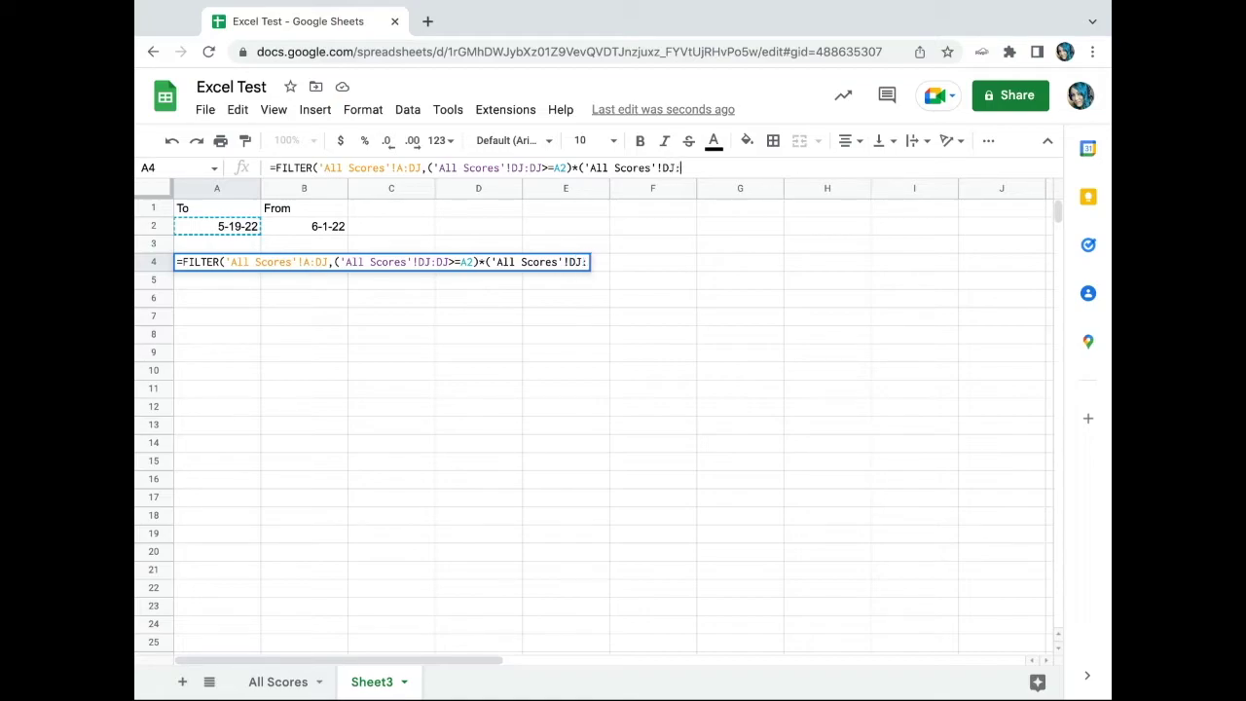
text(DJ)
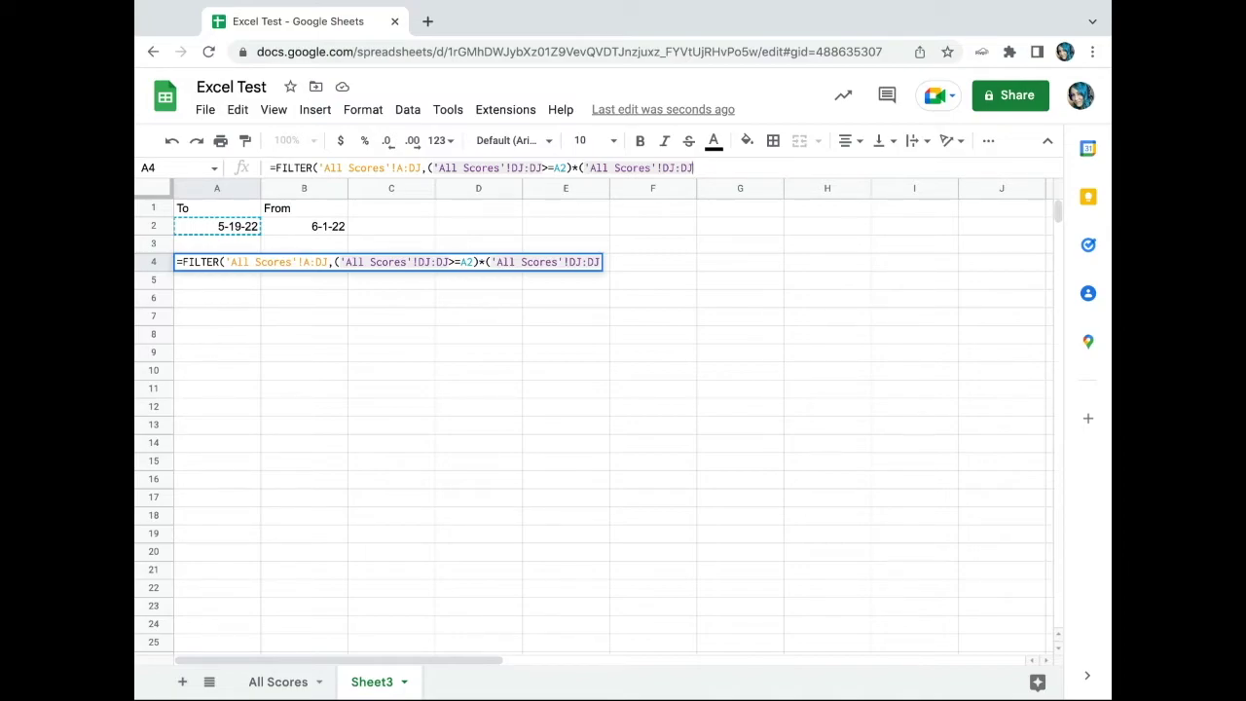
text(<=)
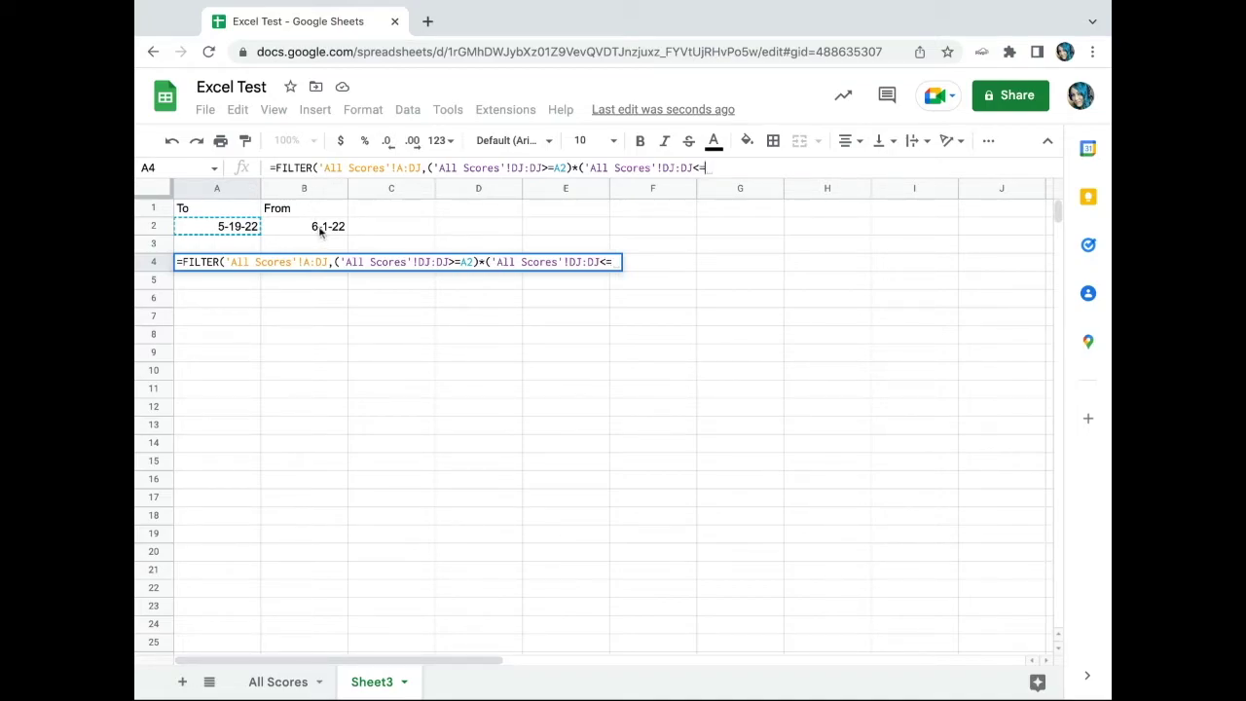
text(B2)
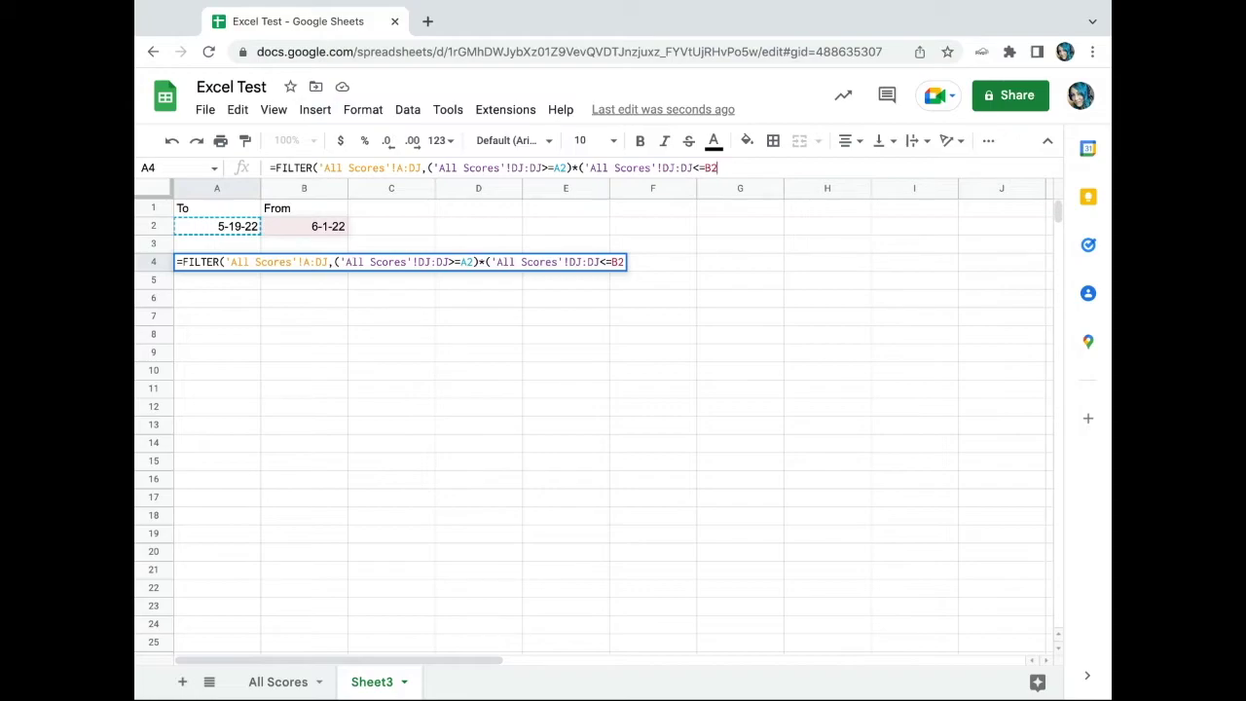
text()))
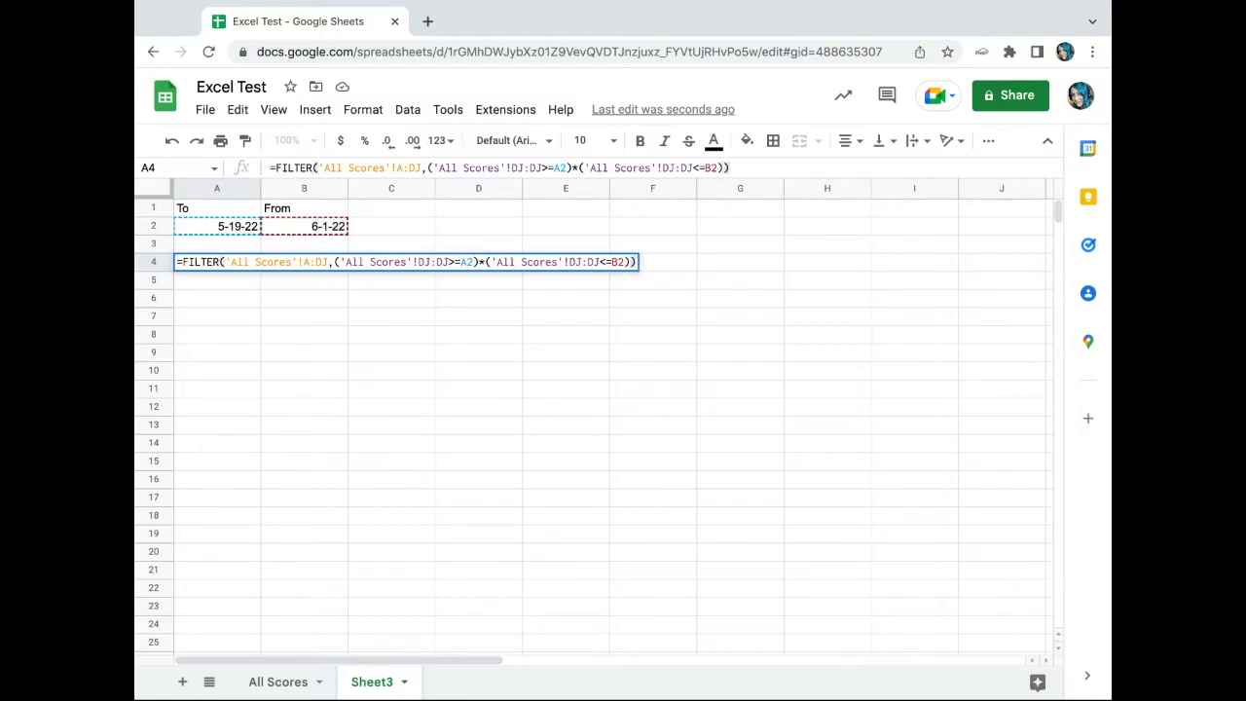
key(Return)
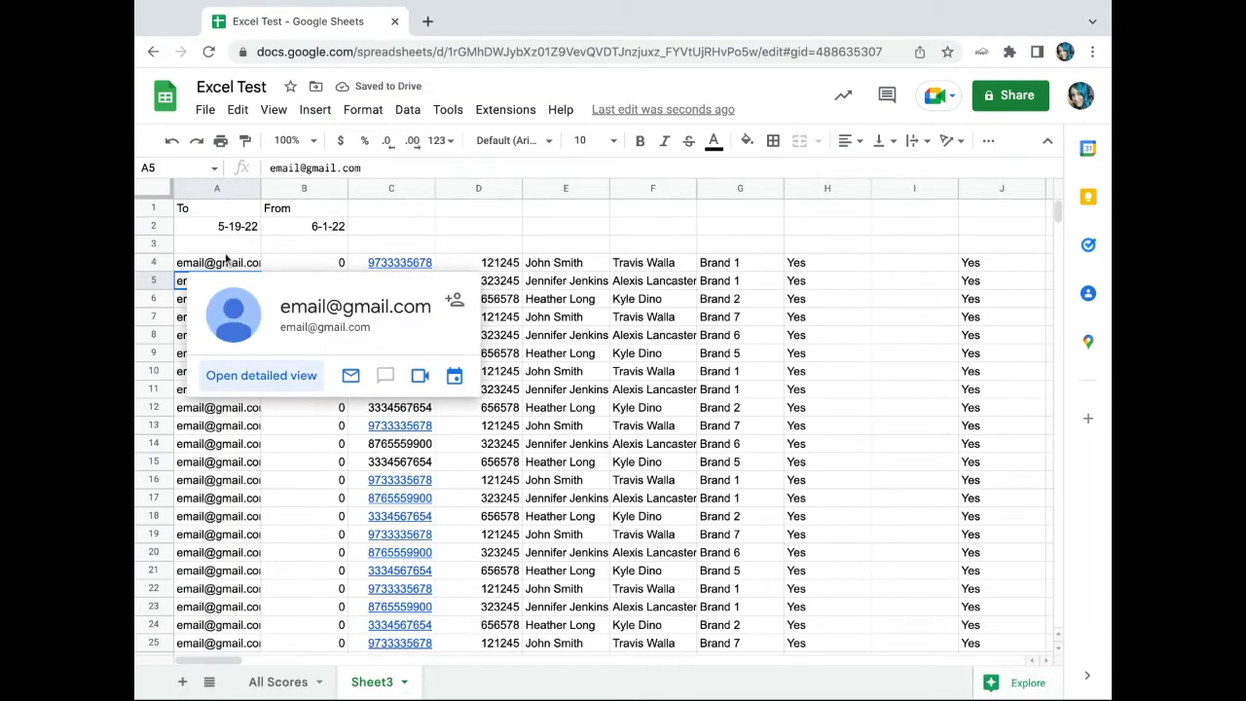
- Go to the All Scores sheet
mouse_move(223, 269)
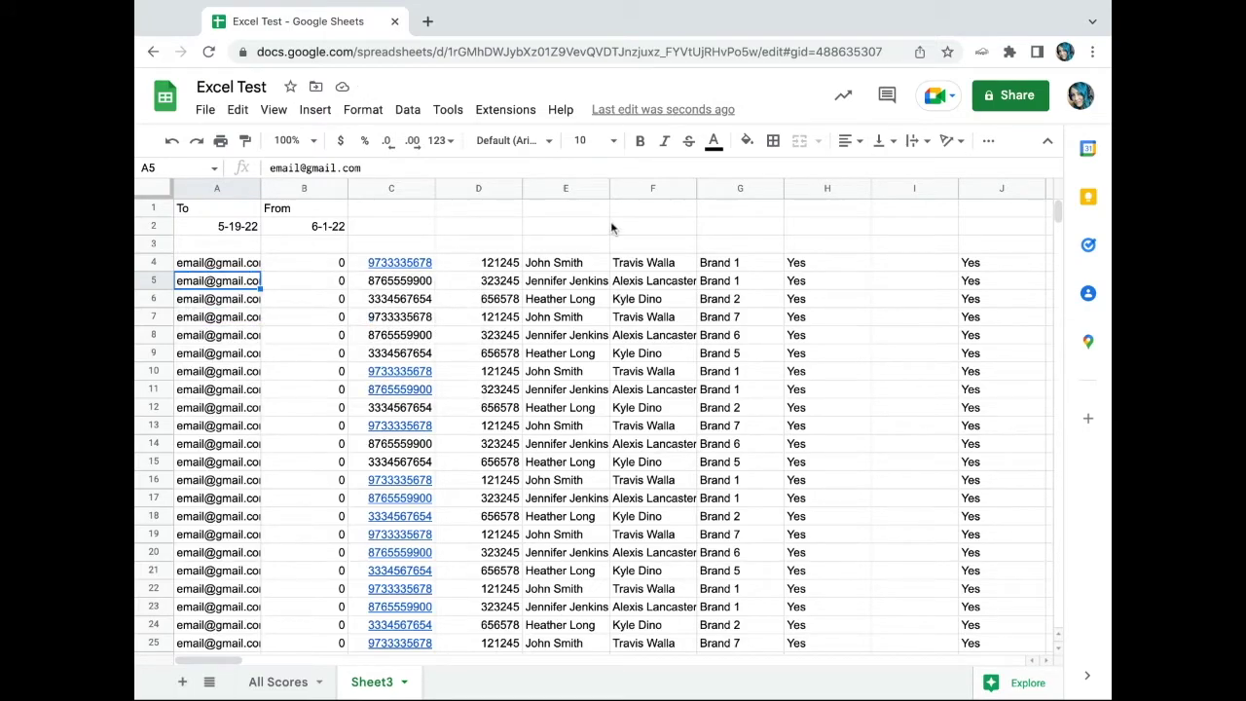
click(277, 682)
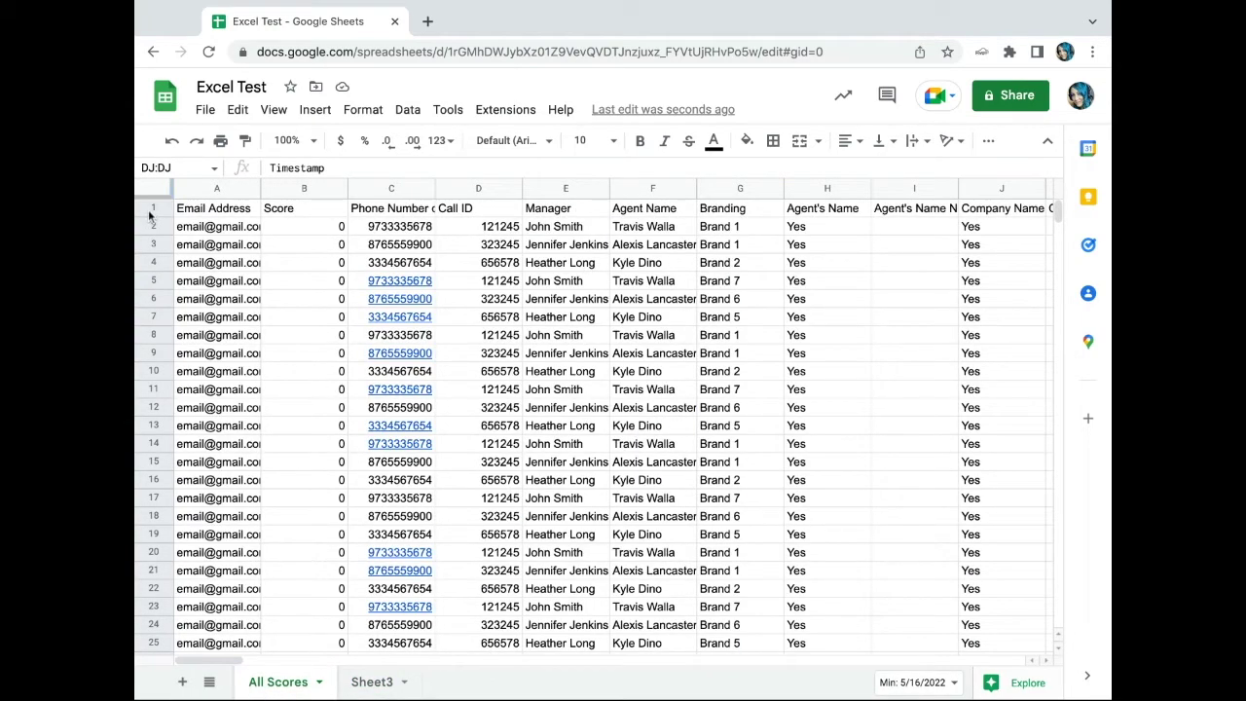
- Copy the All Scores header row into a new row 4 inserted above Sheet3's filtered data
click(151, 210)
key(ctrl+c)
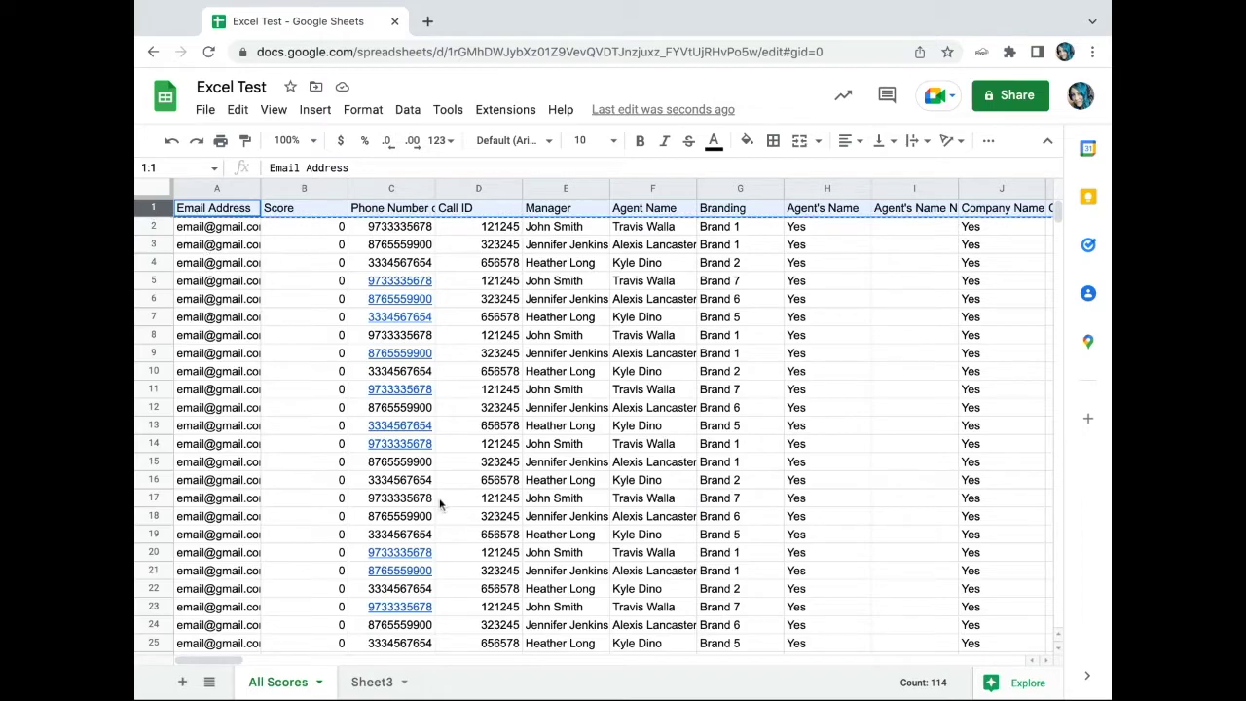
click(368, 681)
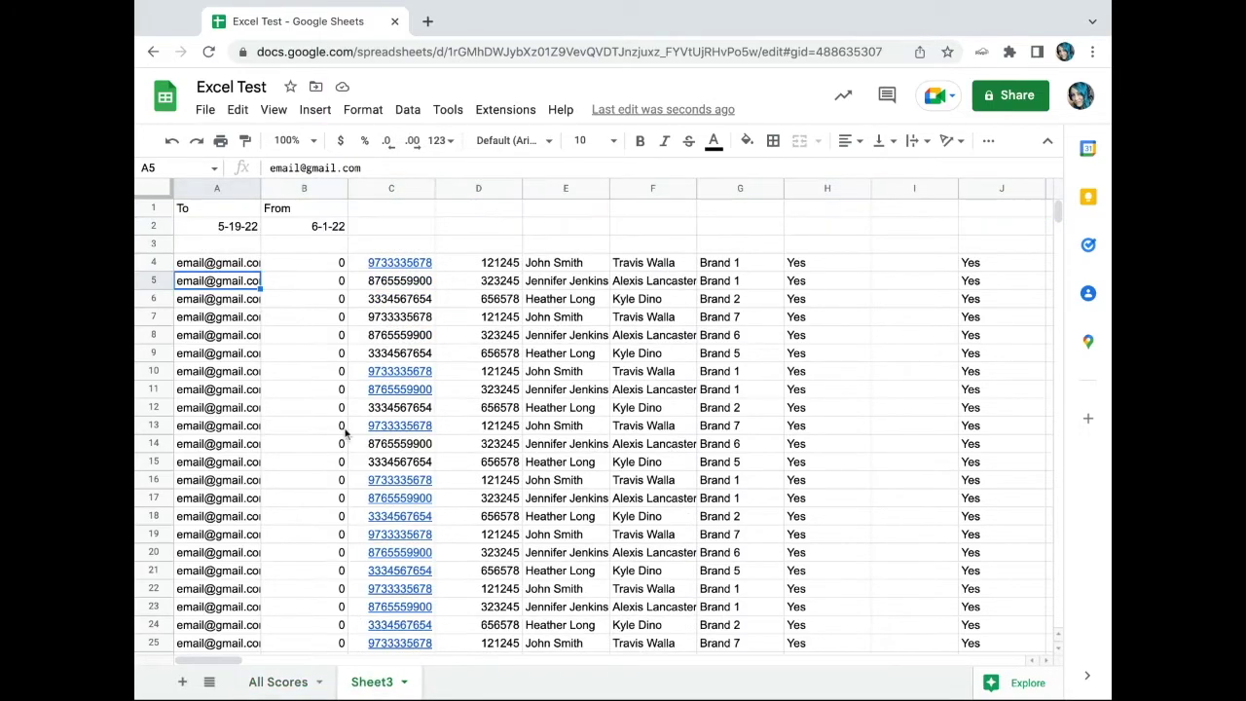
click(153, 262)
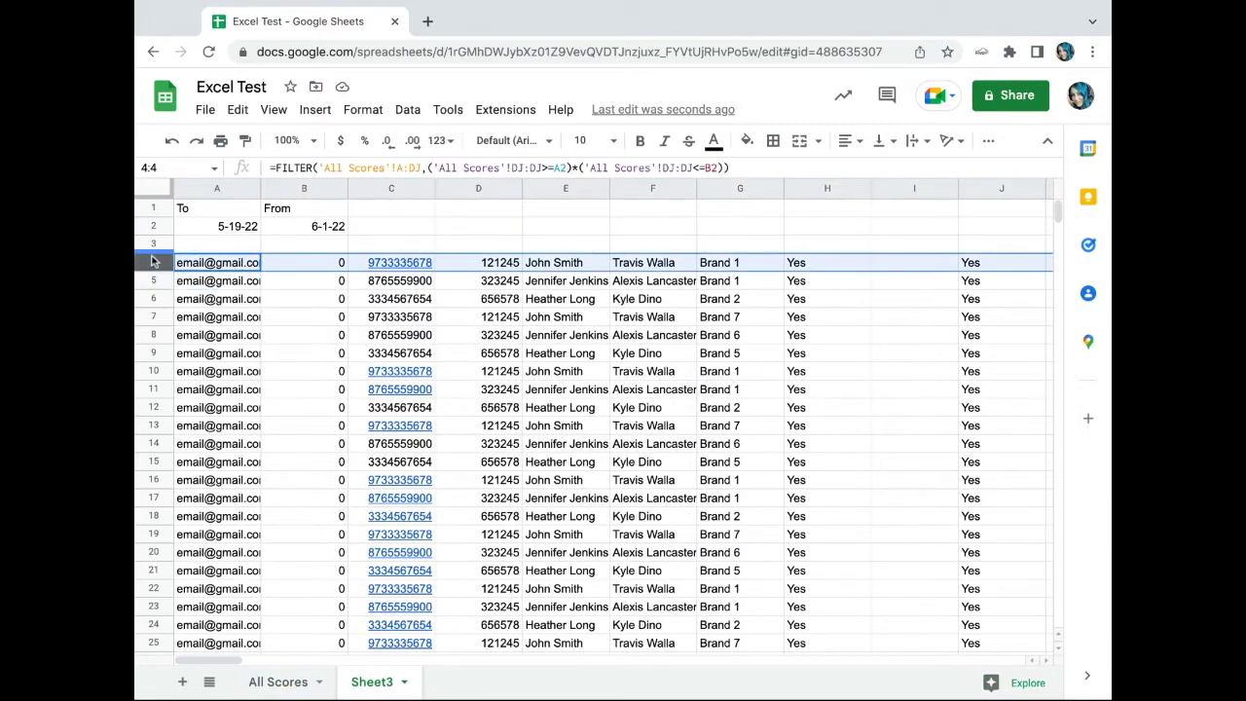
right_click(153, 261)
click(200, 400)
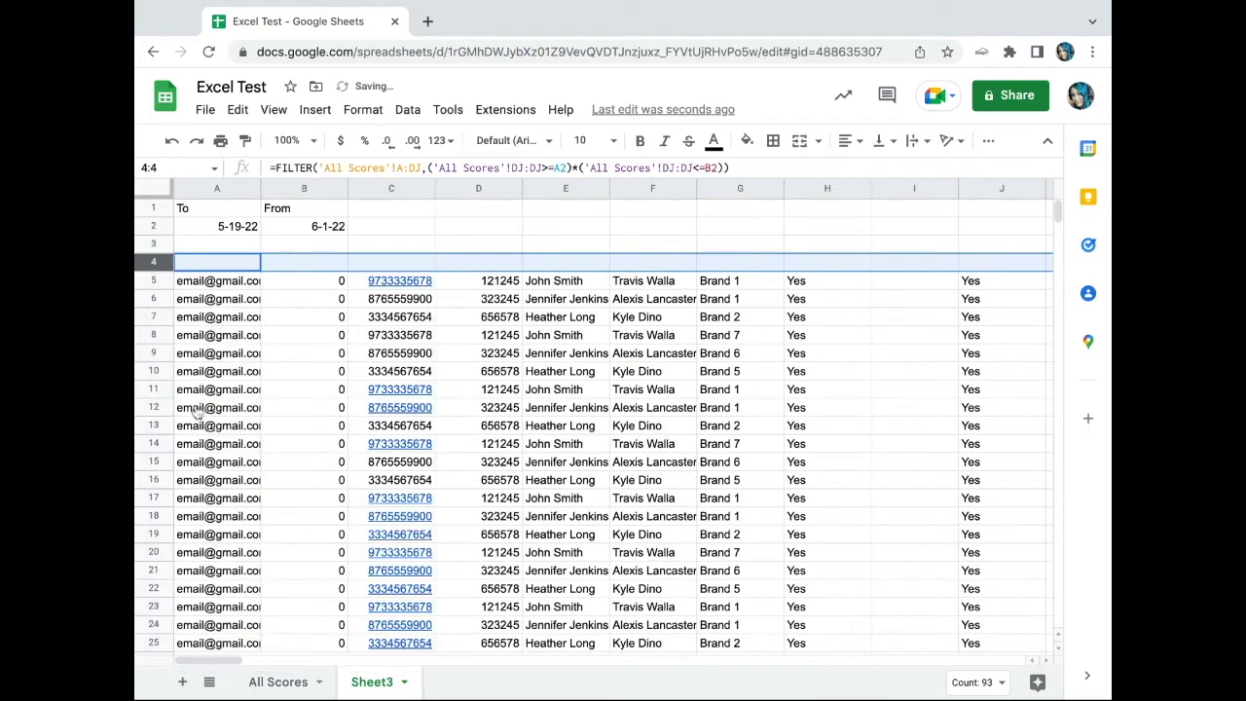
click(209, 264)
key(ctrl+v)
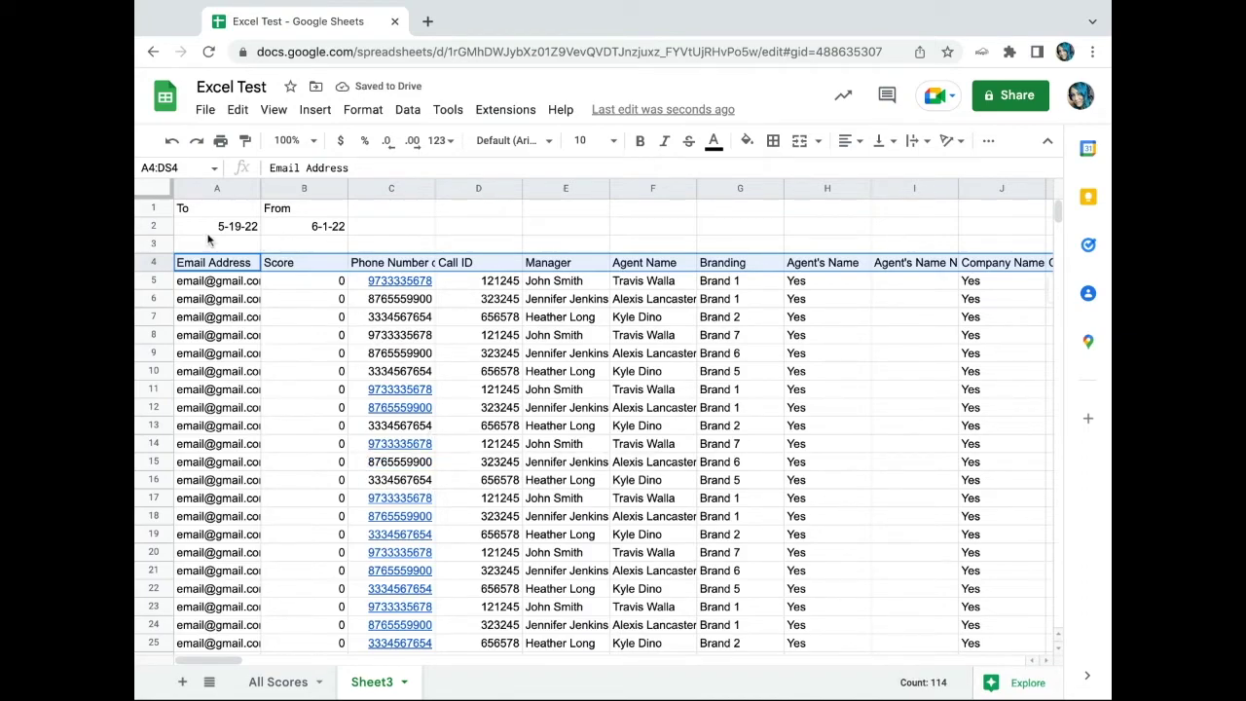
- Verify the filtered Timestamp dates run from 5/19/2022 to 5/31/2022
scroll(502, 405, right, 20)
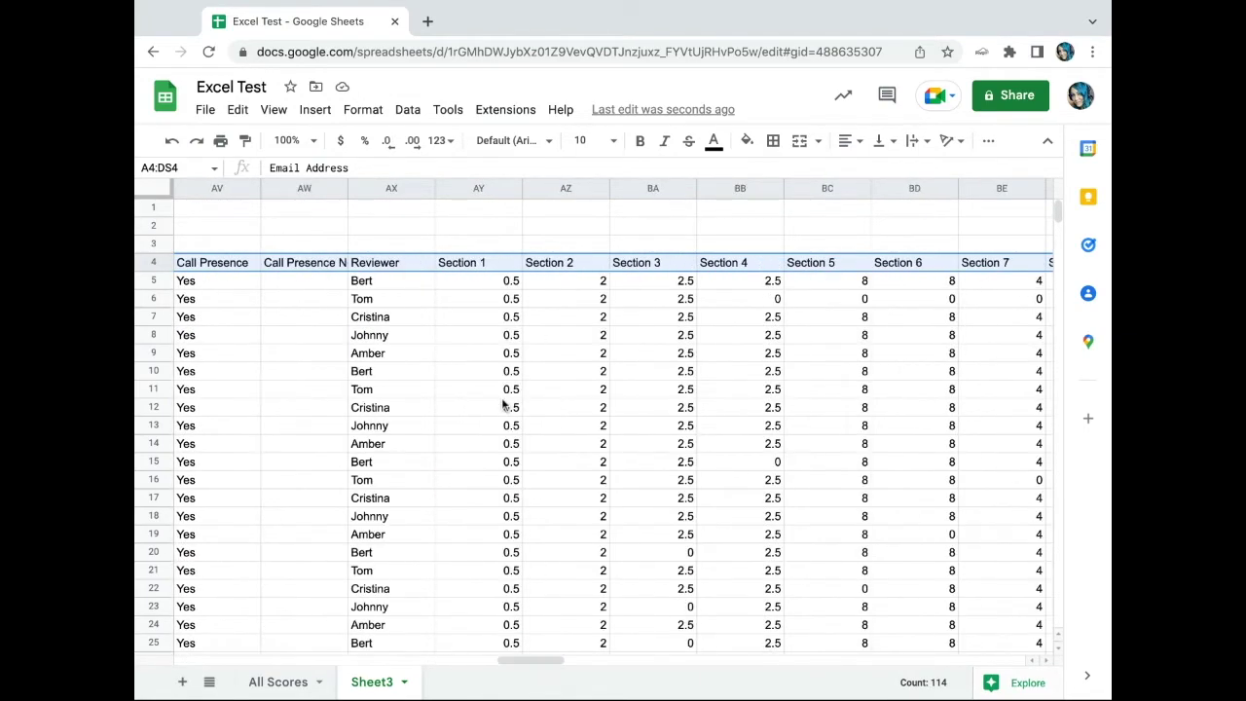
scroll(604, 308, left, 5)
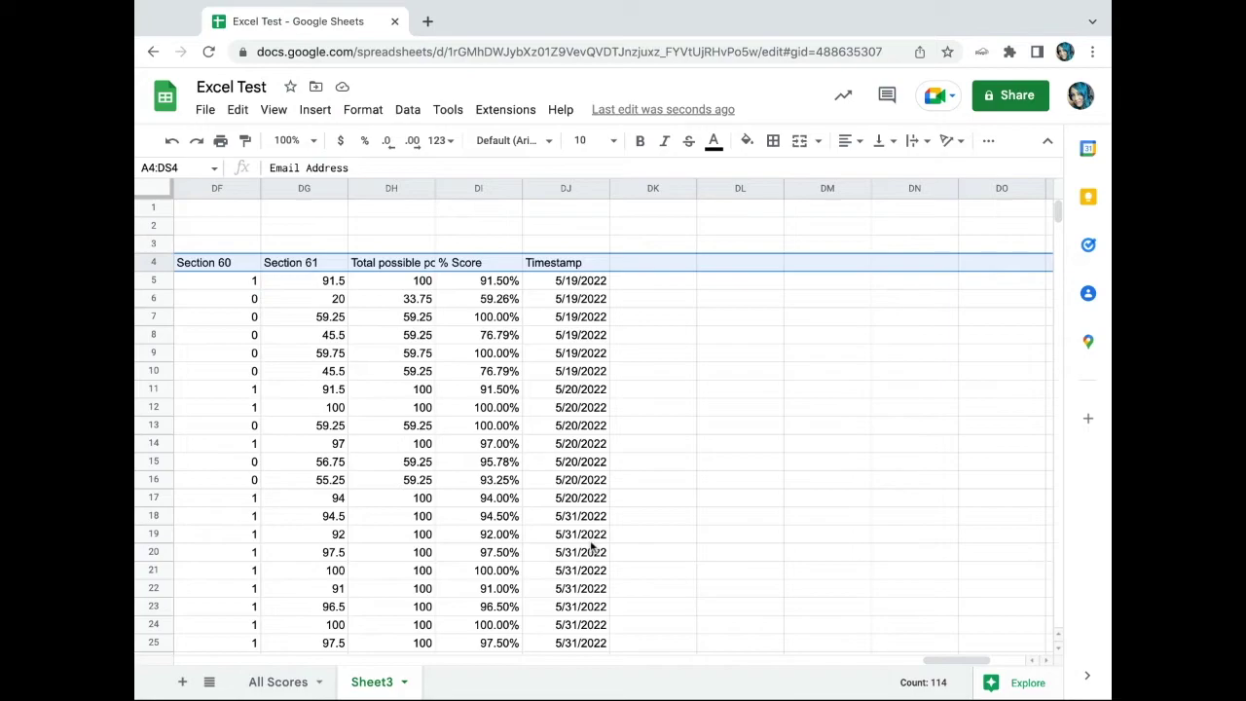
scroll(590, 548, left, 20)
click(229, 228)
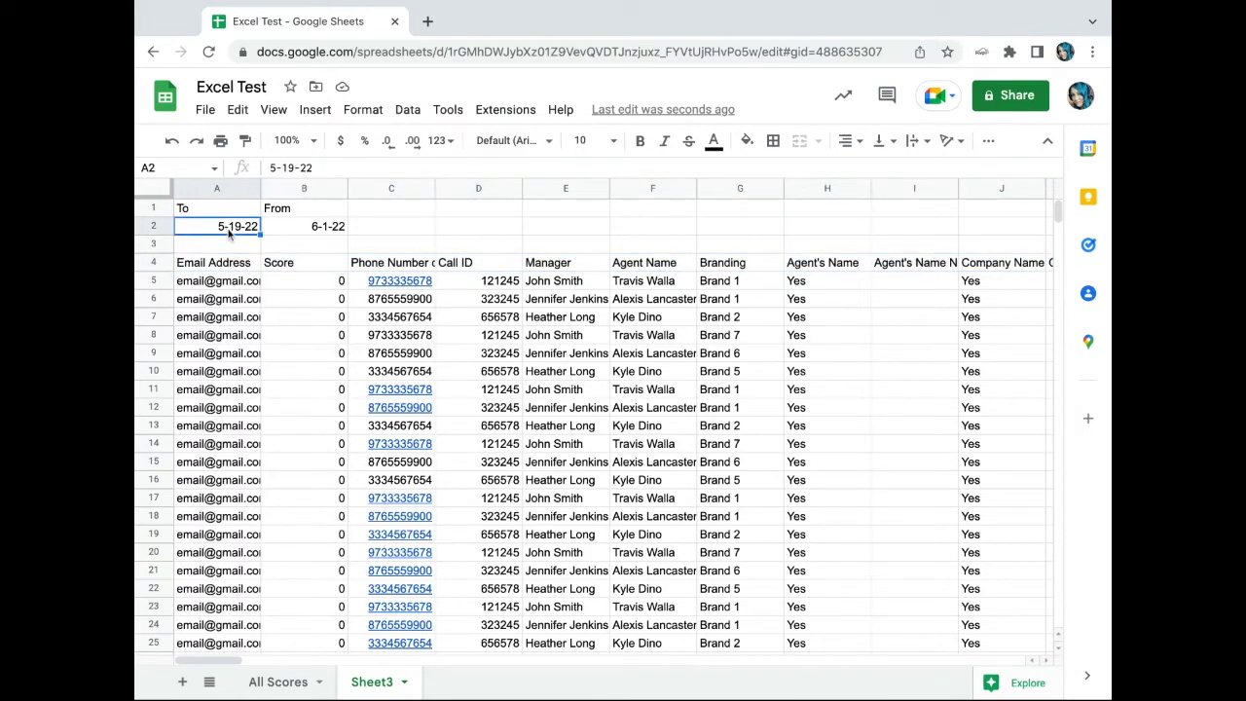
- Change the To date in A2 from 5-19-22 to 5-31-22 and review the narrowed results
click(292, 167)
key(BackSpace)
key(BackSpace)
text(31)
key(Return)
scroll(843, 502, right, 9)
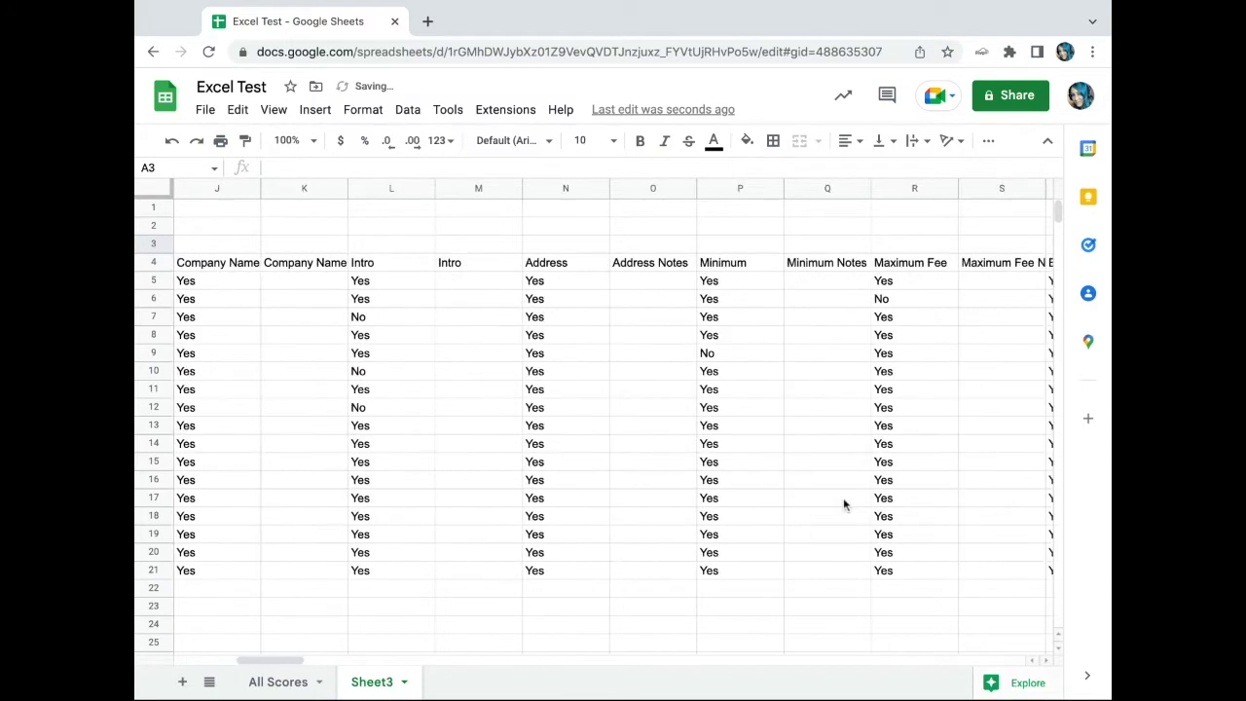
scroll(843, 502, right, 20)
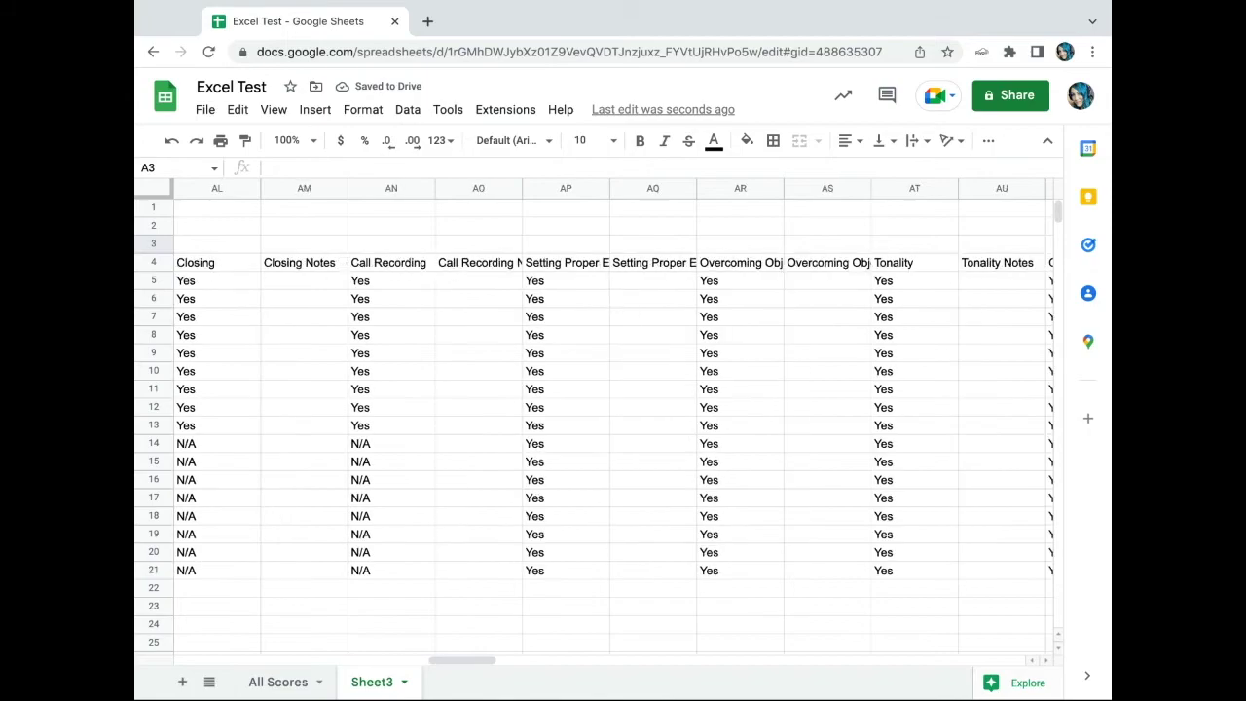
scroll(843, 502, right, 15)
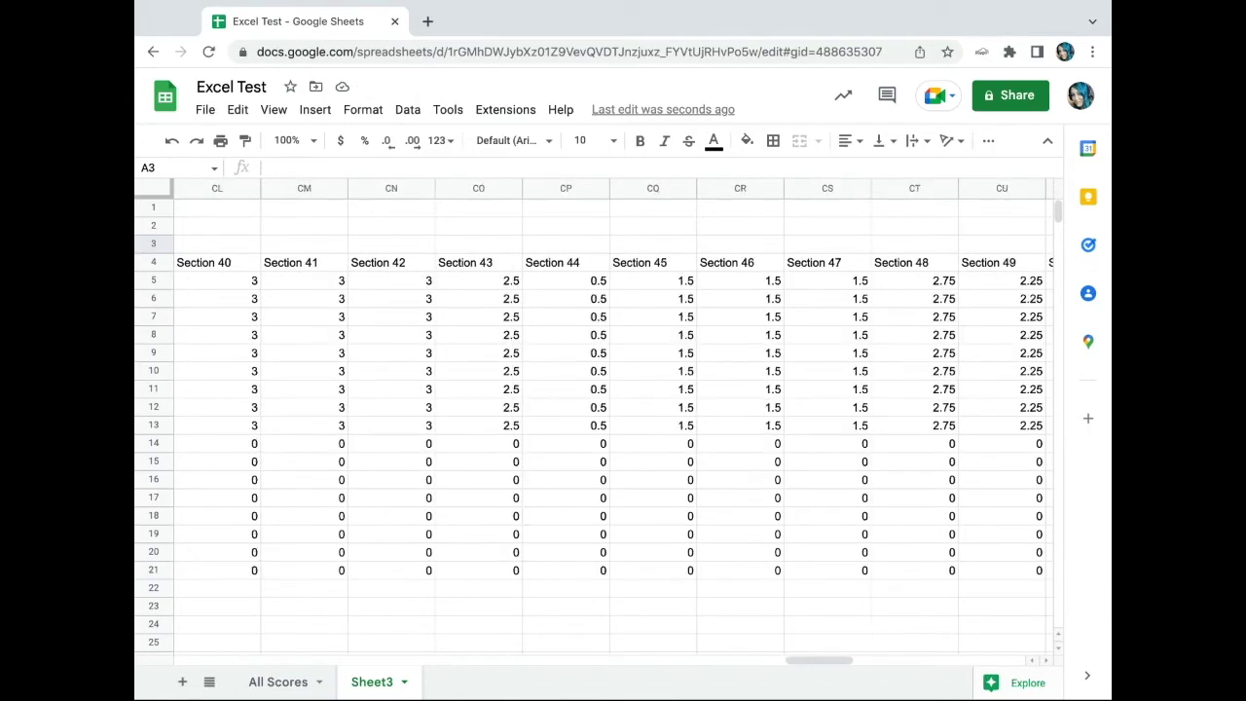
scroll(594, 419, right, 15)
scroll(593, 419, left, 5)
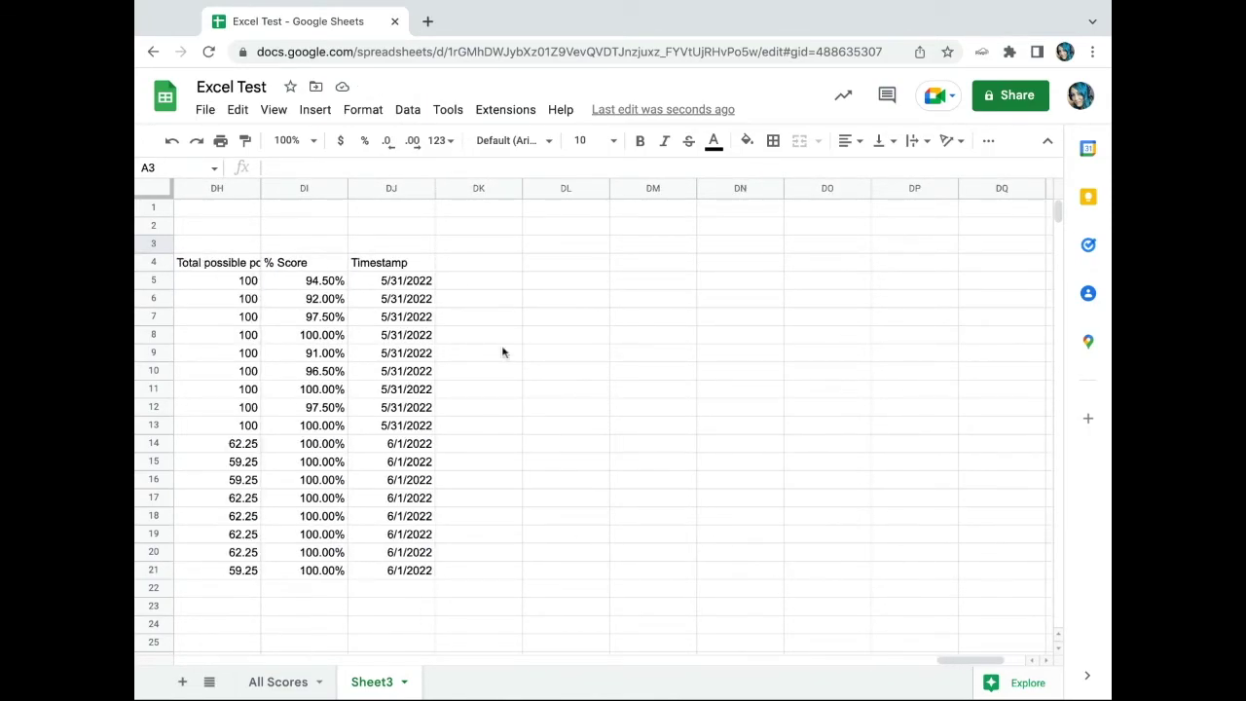
scroll(537, 571, left, 20)
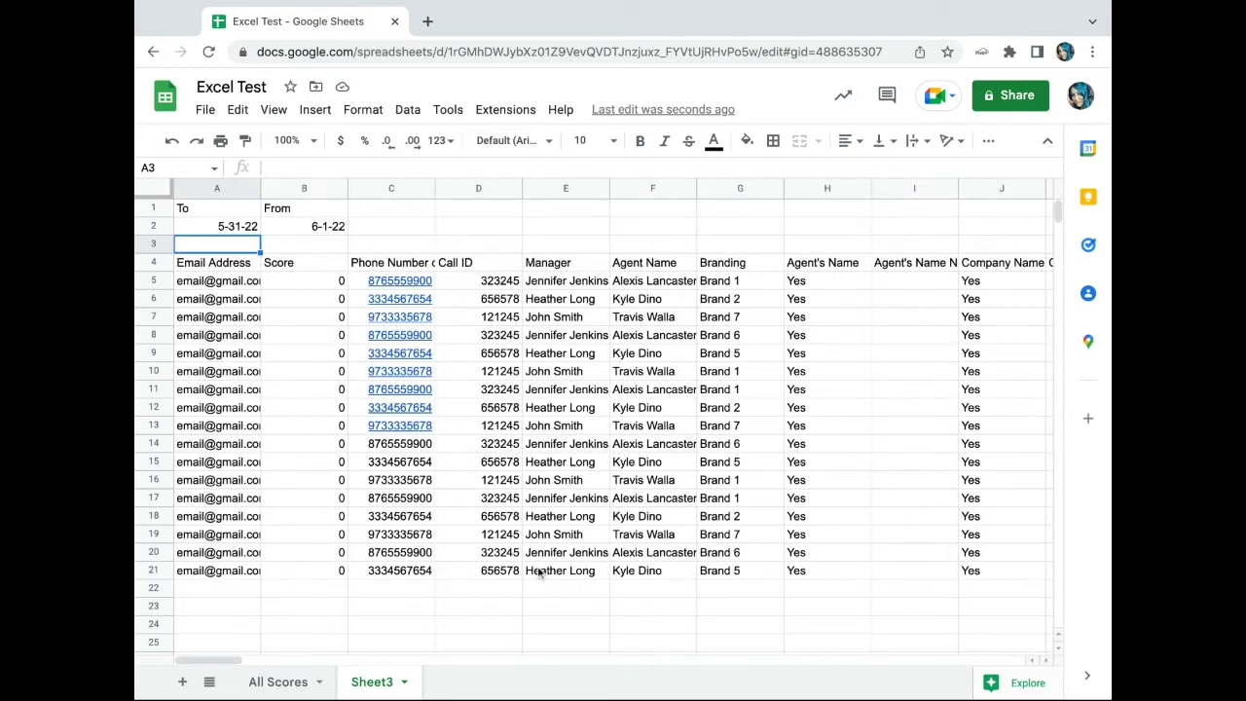
- Center A1:B2 and give every cell in it a border
click(207, 213)
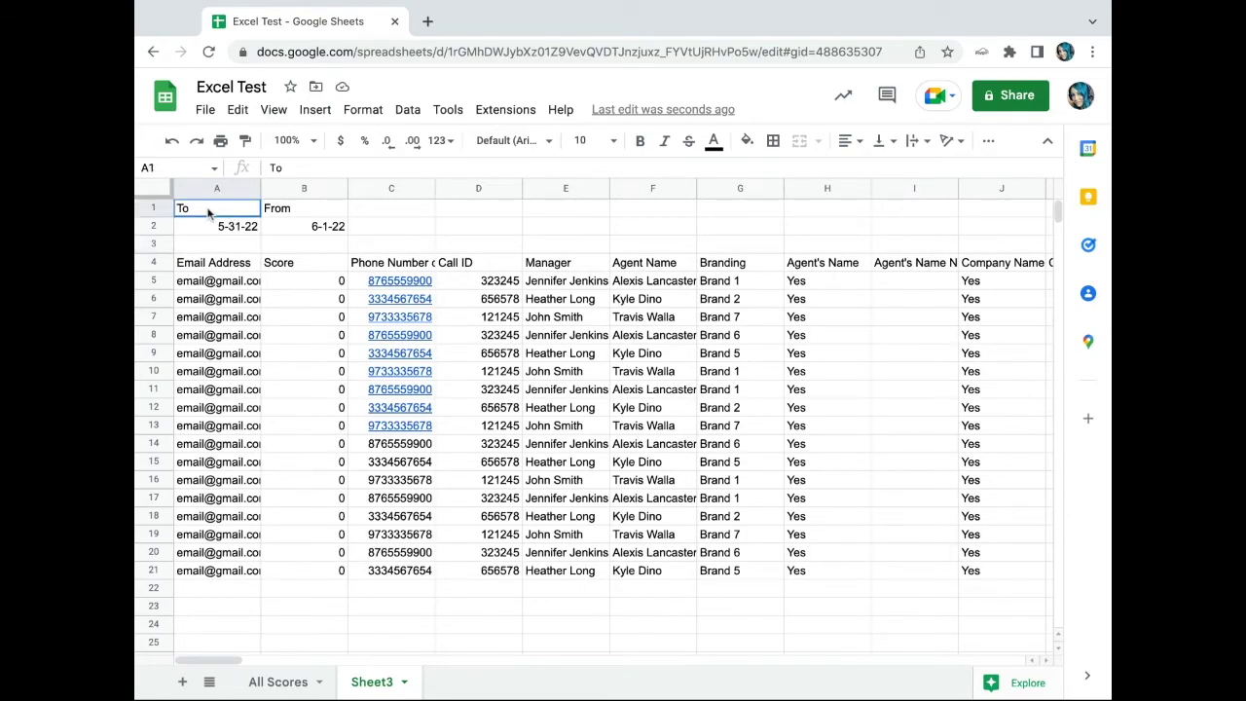
key(shift+Right)
key(shift+Down)
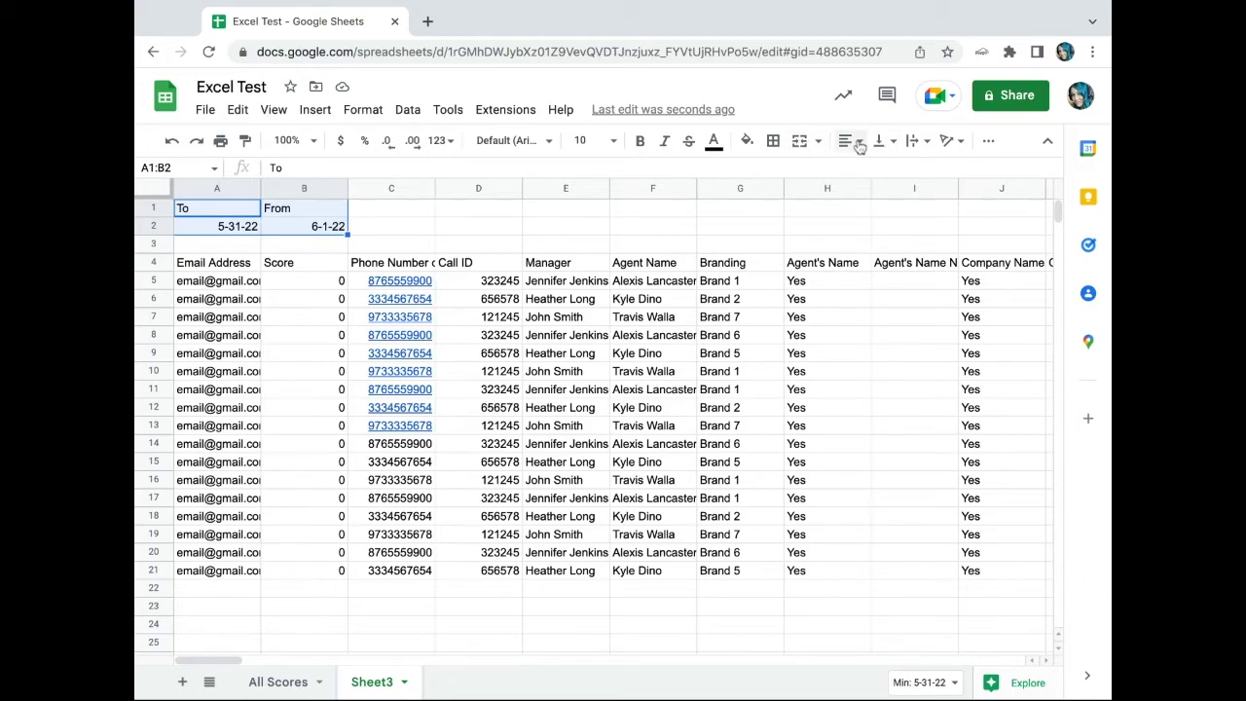
click(848, 142)
click(869, 173)
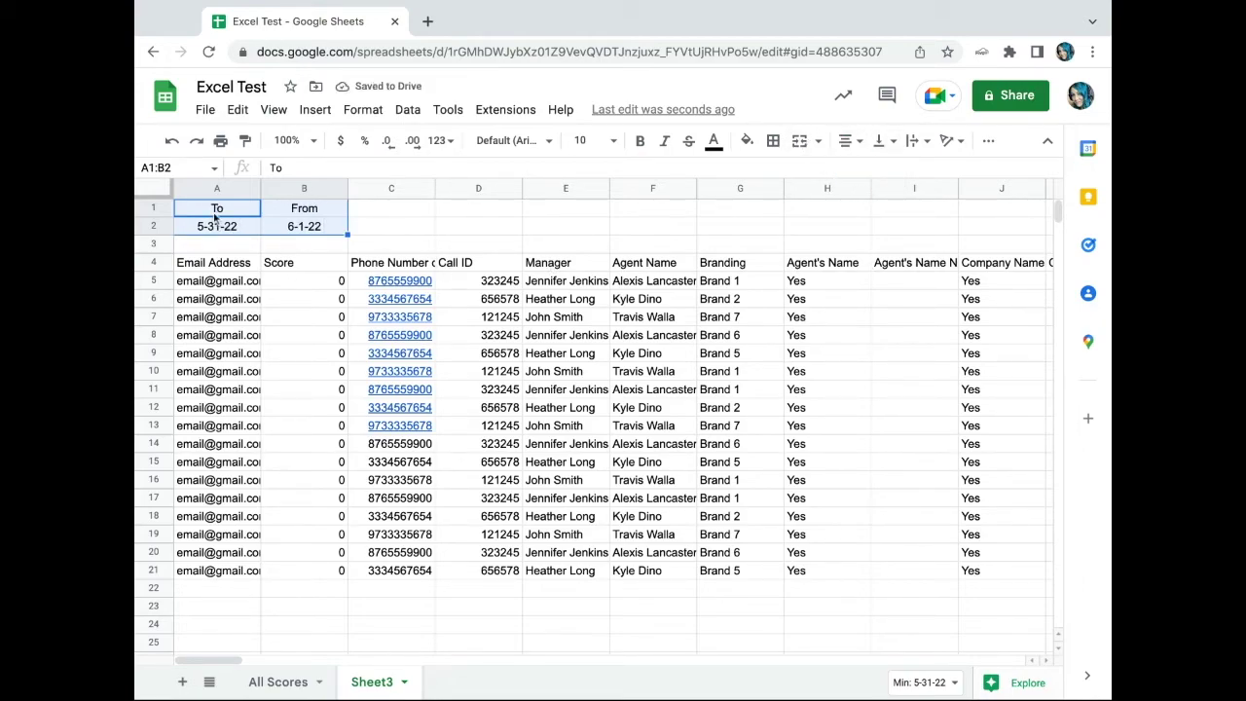
click(773, 141)
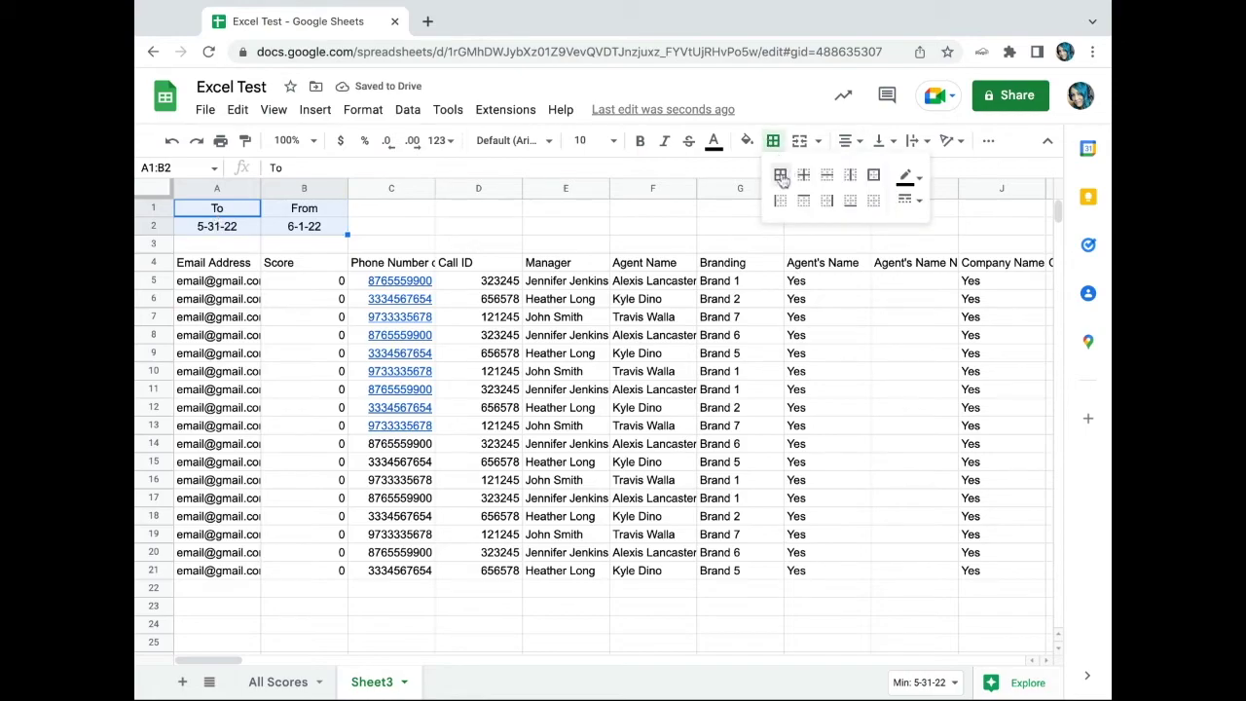
click(779, 175)
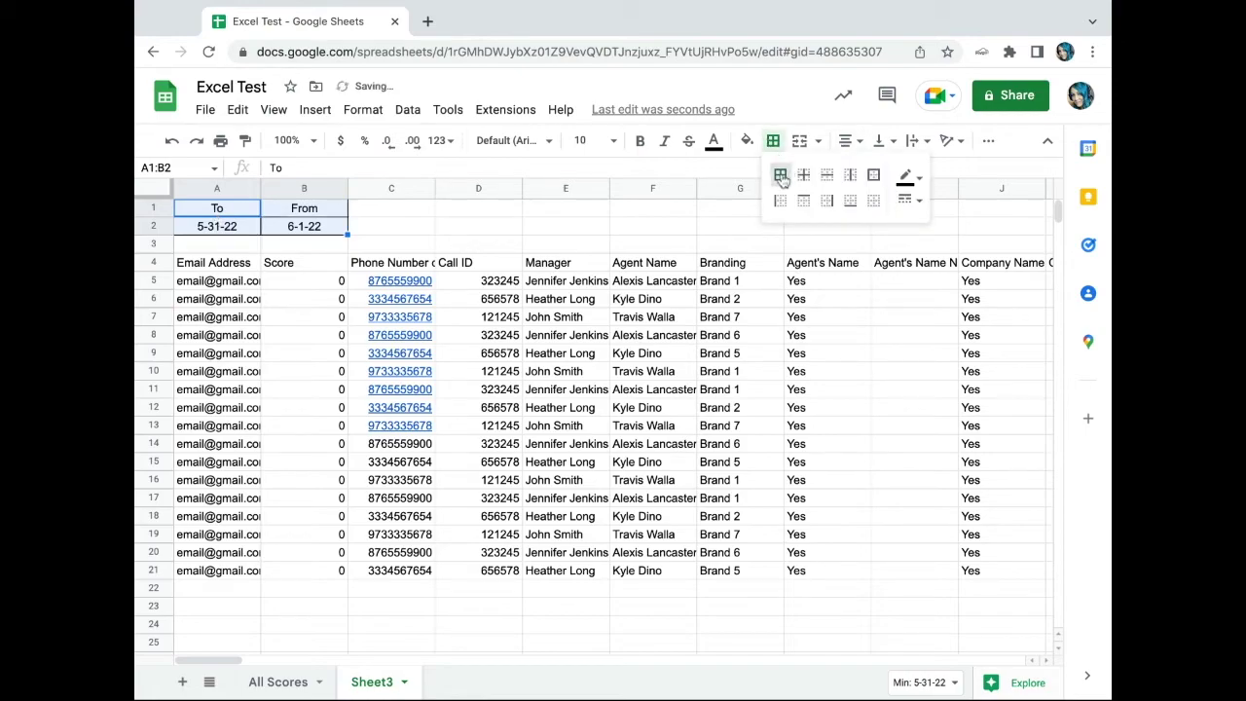
- Make the To and From labels in A1:B1 bold
click(314, 211)
key(shift+Left)
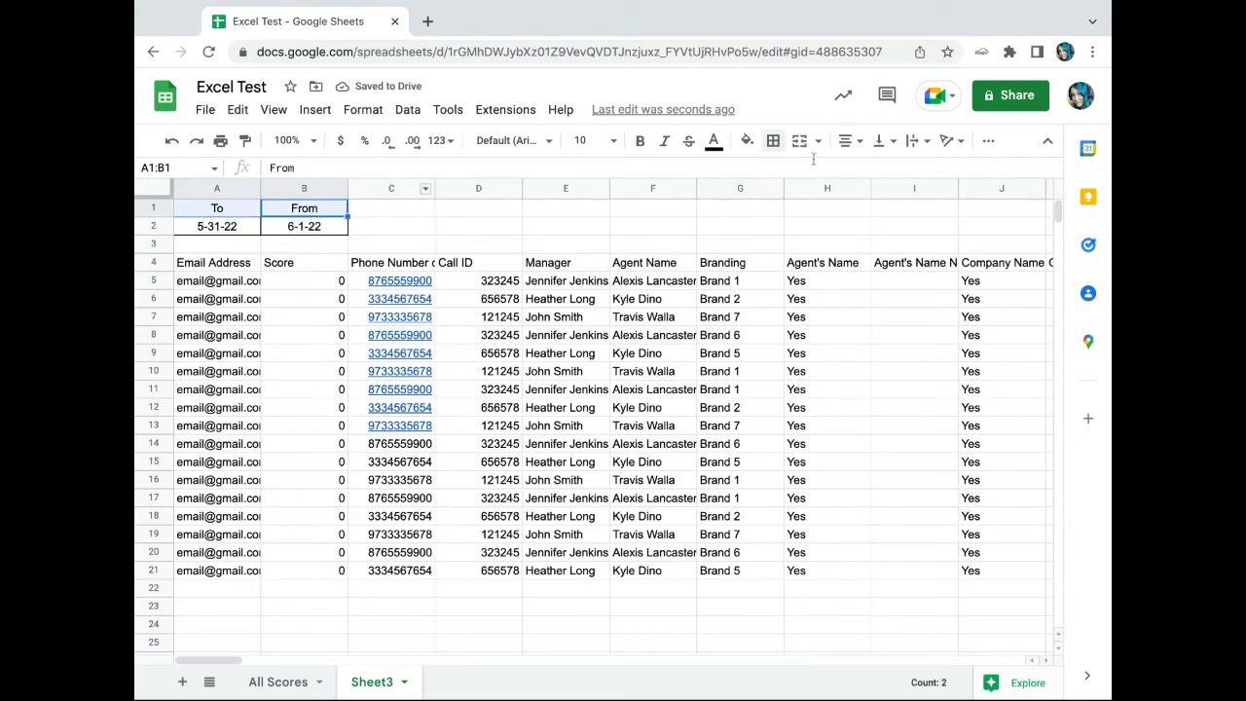
click(639, 142)
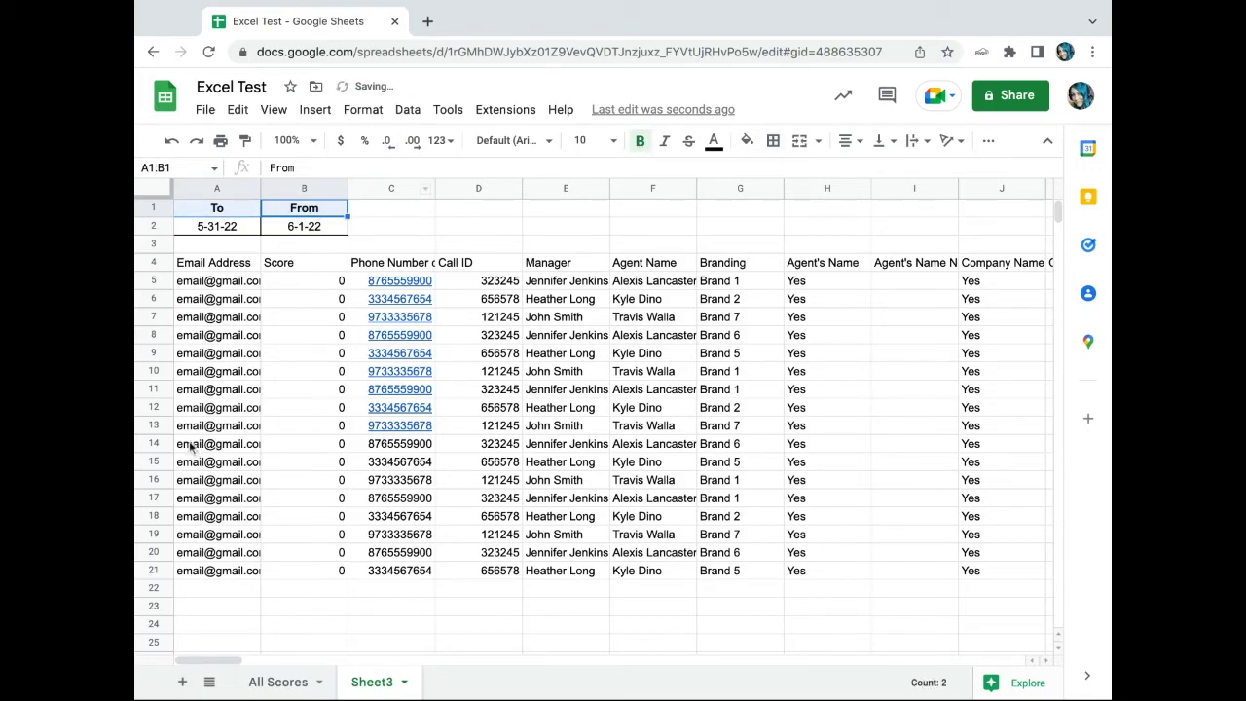